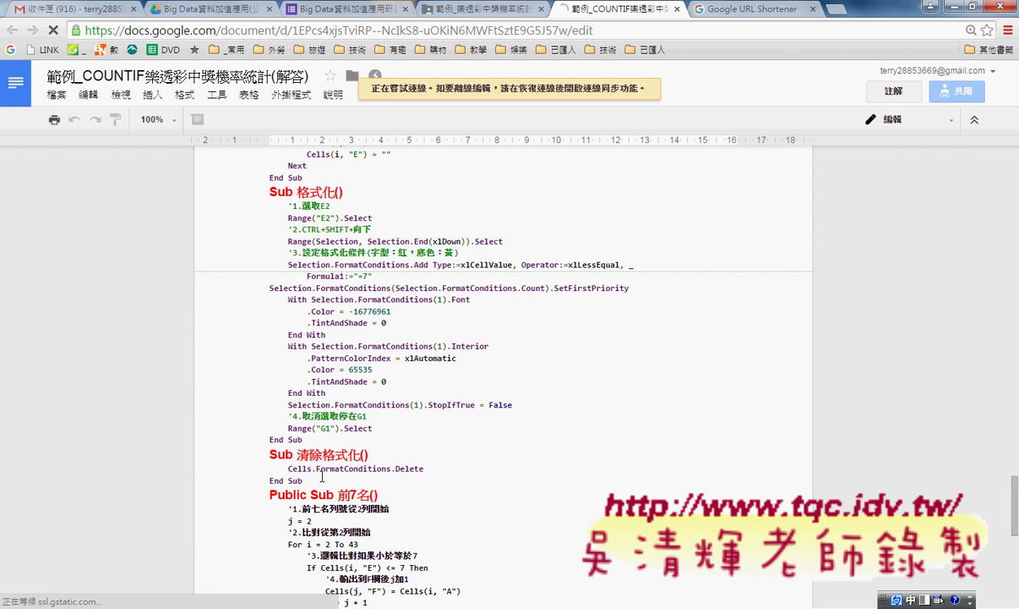
Select the 樂透彩 sub's code in the Google Docs listing
left_click_drag(370, 470, 257, 296)
left_click(323, 341)
scroll(305, 321, "up", 2)
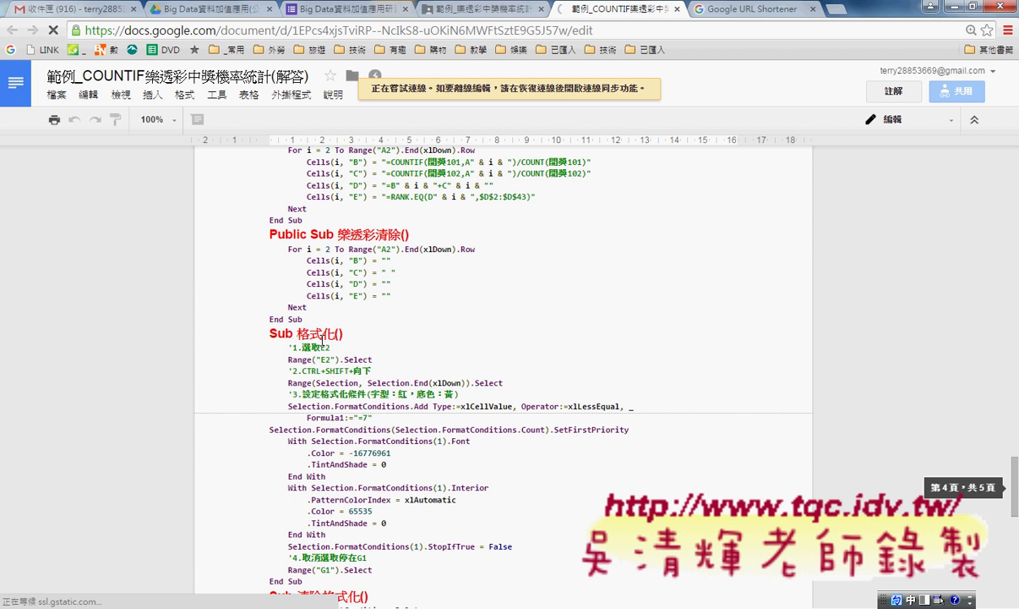
scroll(273, 290, "up", 1)
left_click_drag(274, 275, 392, 348)
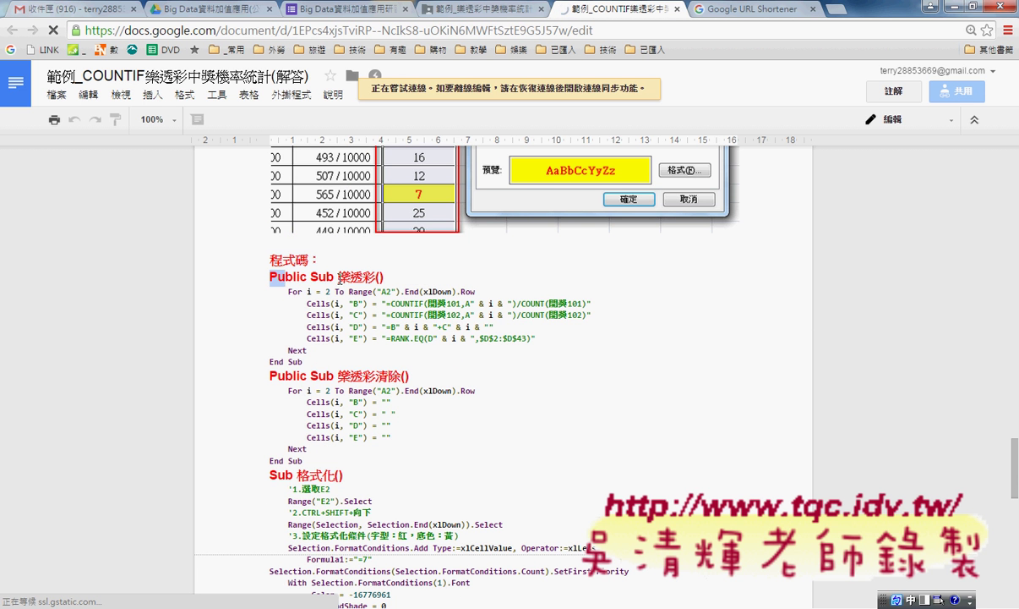
left_click(297, 304)
Extend the selection through the end of 清除格式化 and switch to Excel's VBA editor
scroll(369, 338, "down", 1)
scroll(385, 355, "down", 2)
scroll(374, 405, "down", 2)
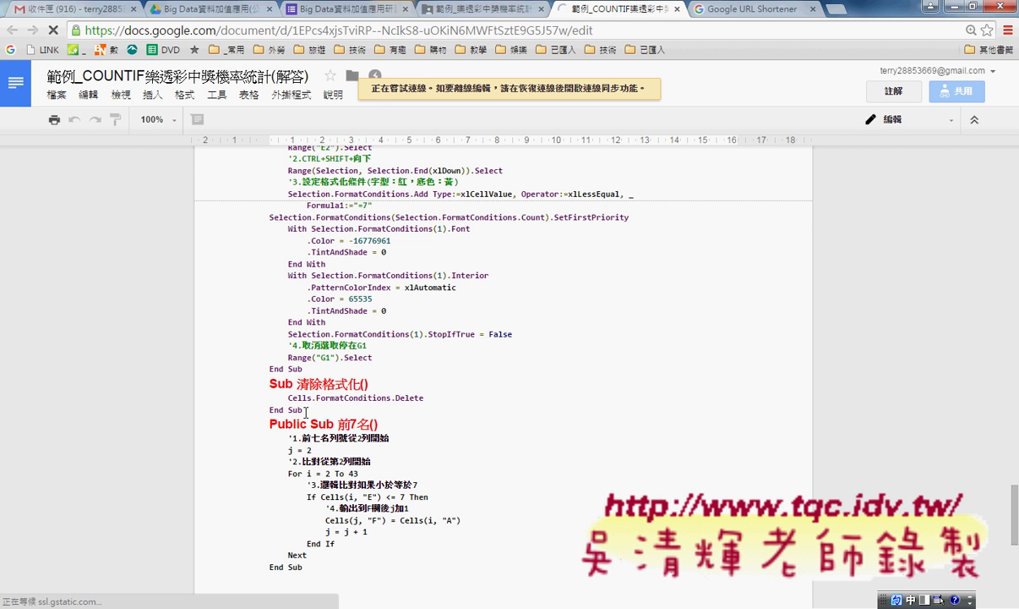
left_click(305, 410, "shift")
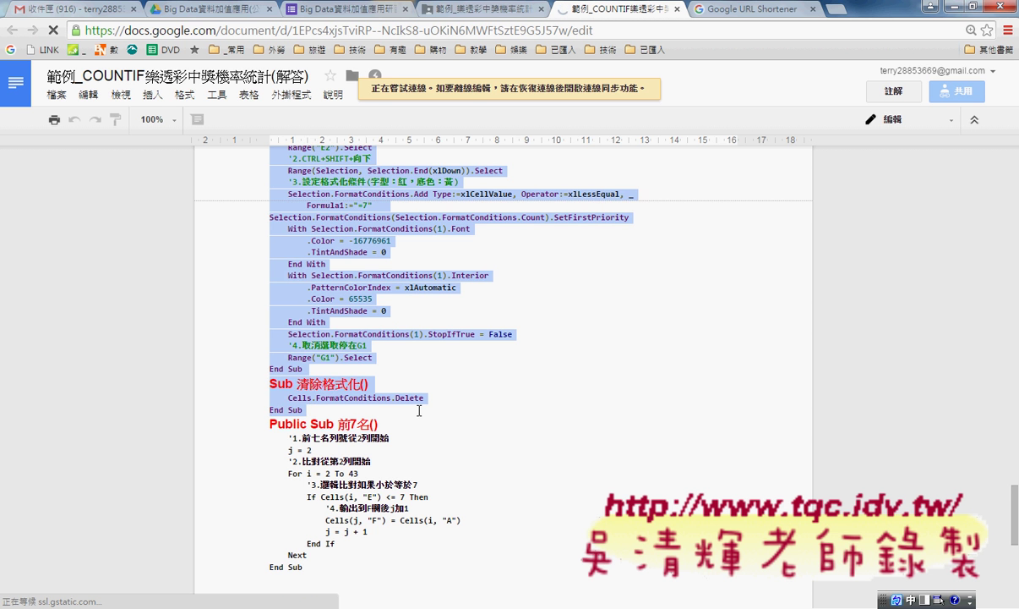
scroll(420, 410, "up", 3)
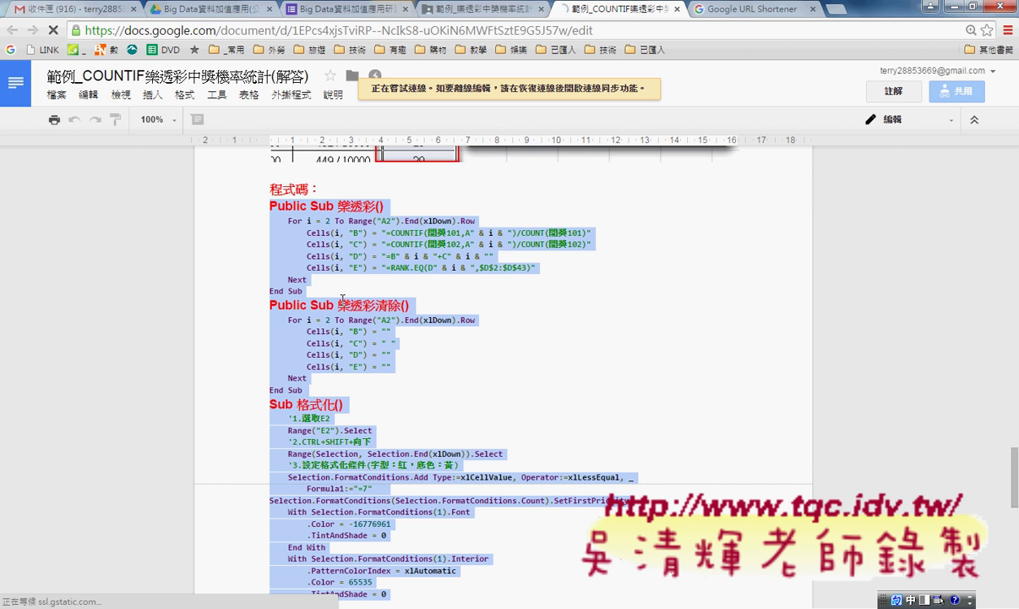
scroll(313, 381, "down", 3)
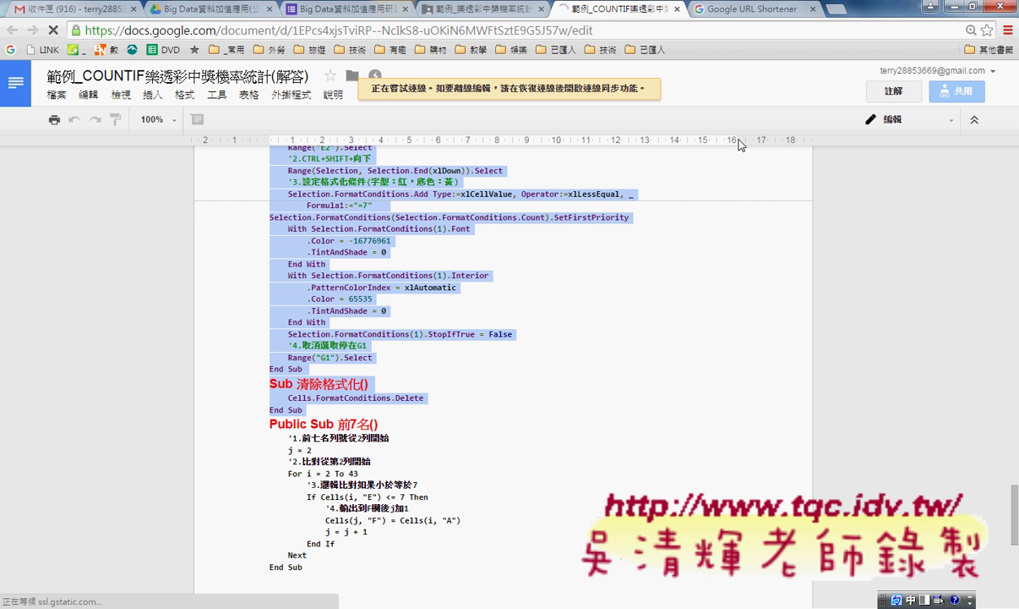
left_click(933, 16)
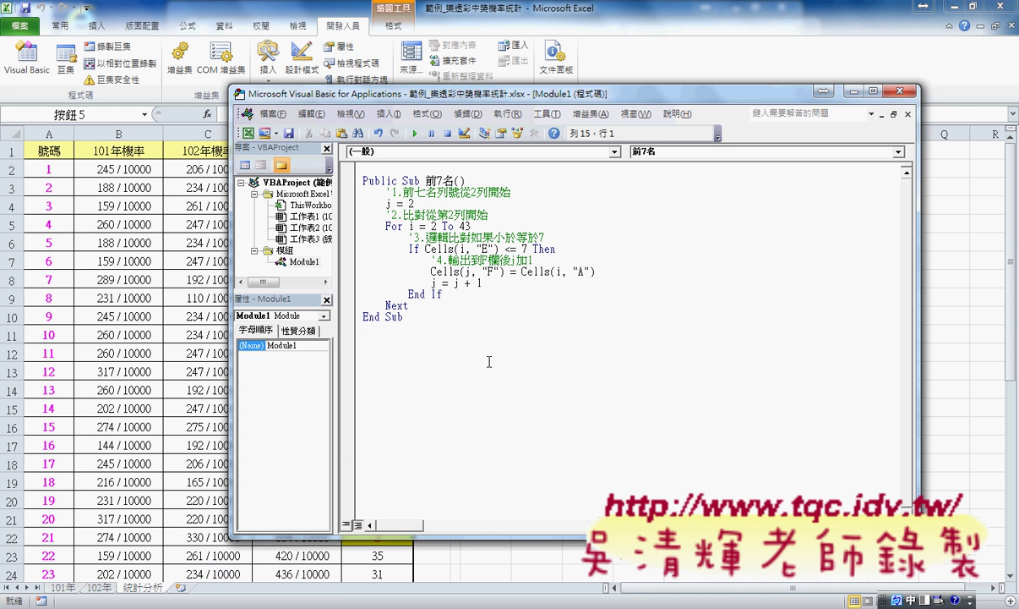
Paste the 格式化 and 清除格式化 subs into Module1 and maximize the editor
key("ctrl+v")
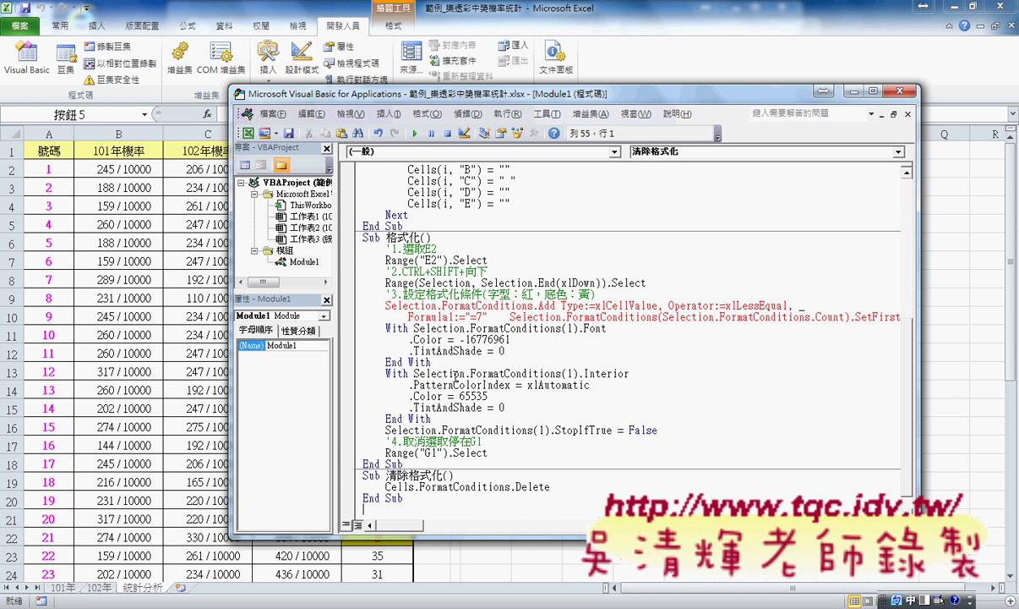
double_click(644, 93)
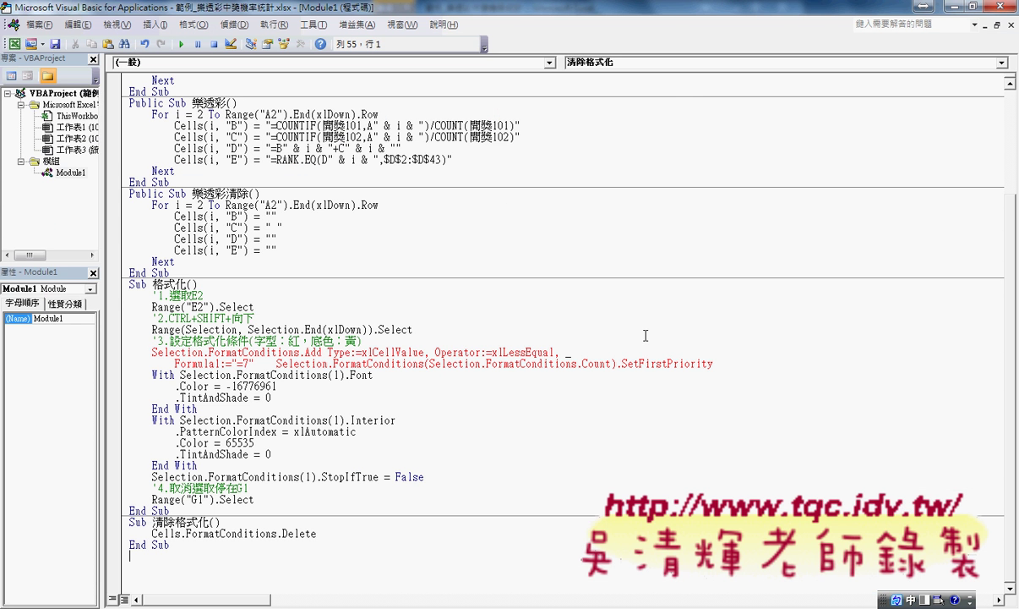
left_click(321, 376)
Put SetFirstPriority on its own outdented line after =7, then return to the worksheet
left_click(254, 363)
key("Return")
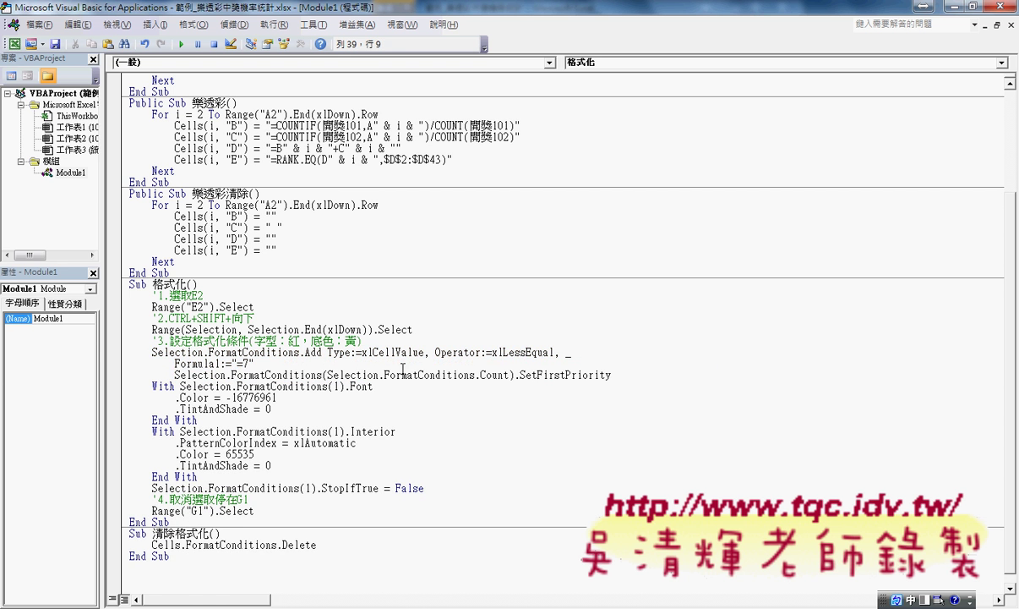
key("BackSpace")
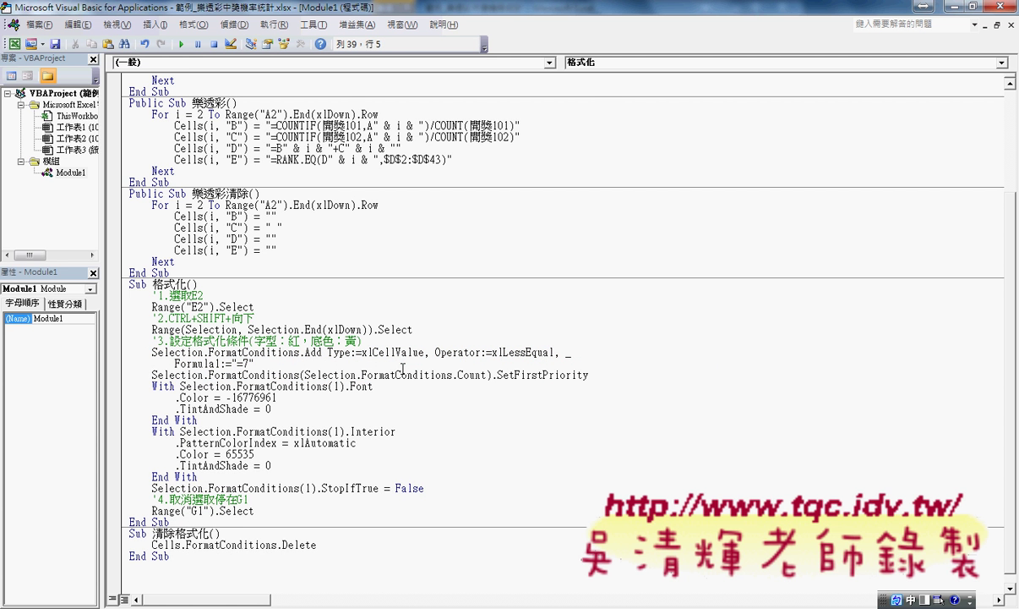
left_click(175, 386)
left_click(180, 279)
left_click(196, 534)
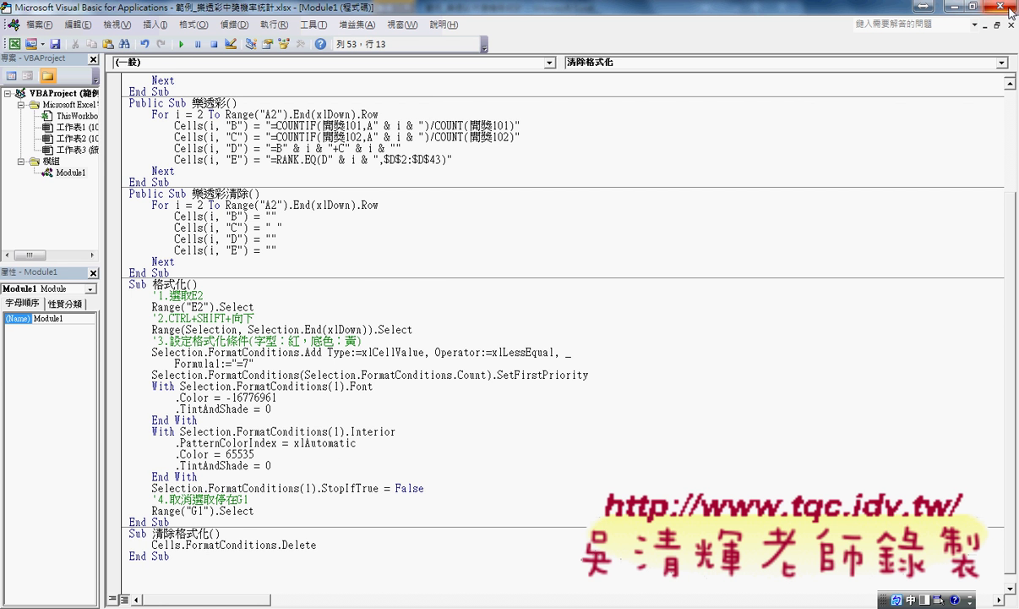
left_click(925, 6)
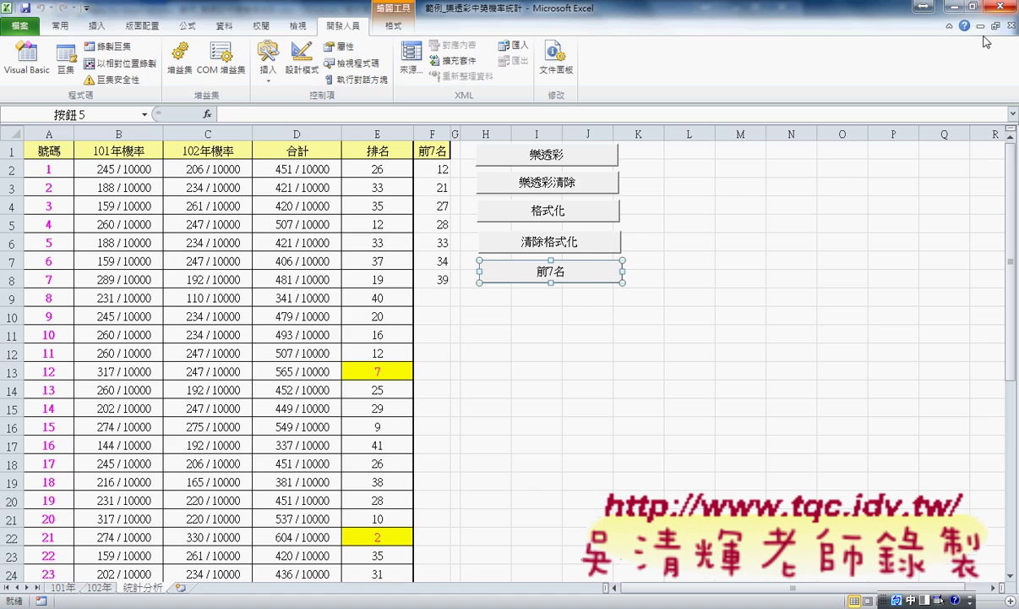
Check the 前7名 button's assigned macro, then delete the button
right_click(534, 272)
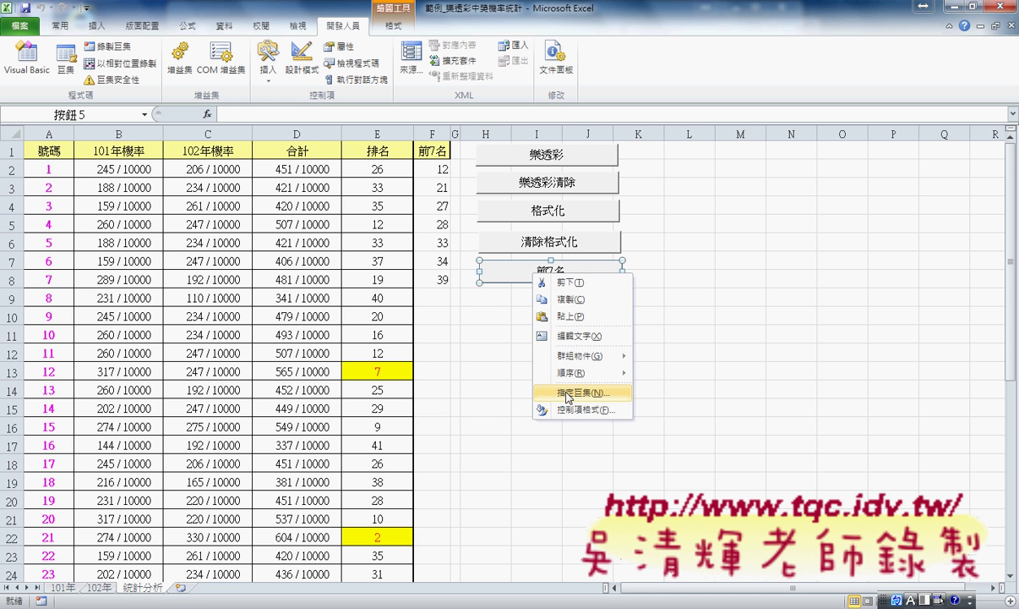
left_click(571, 393)
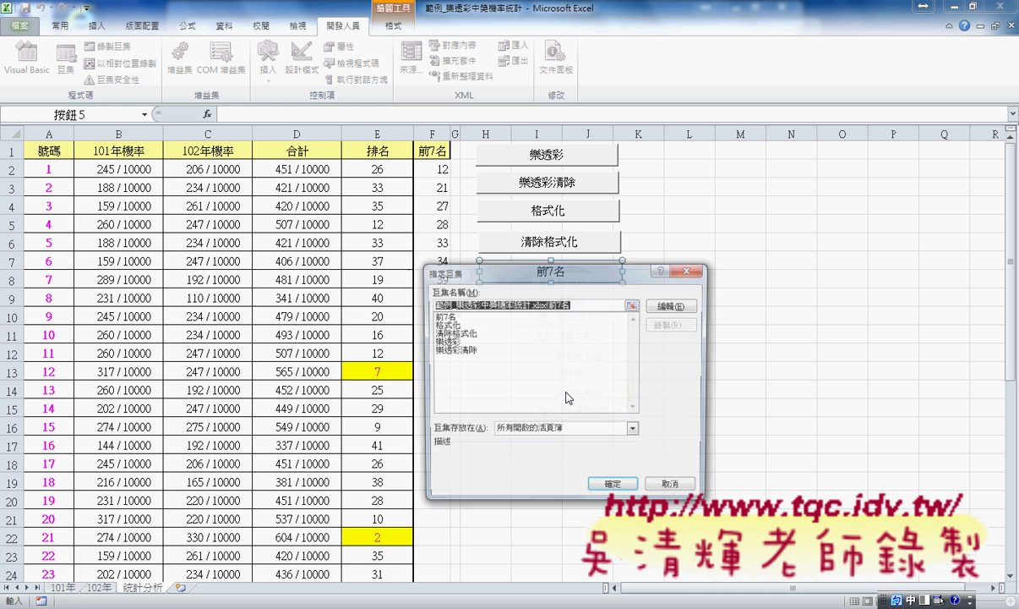
left_click(690, 269)
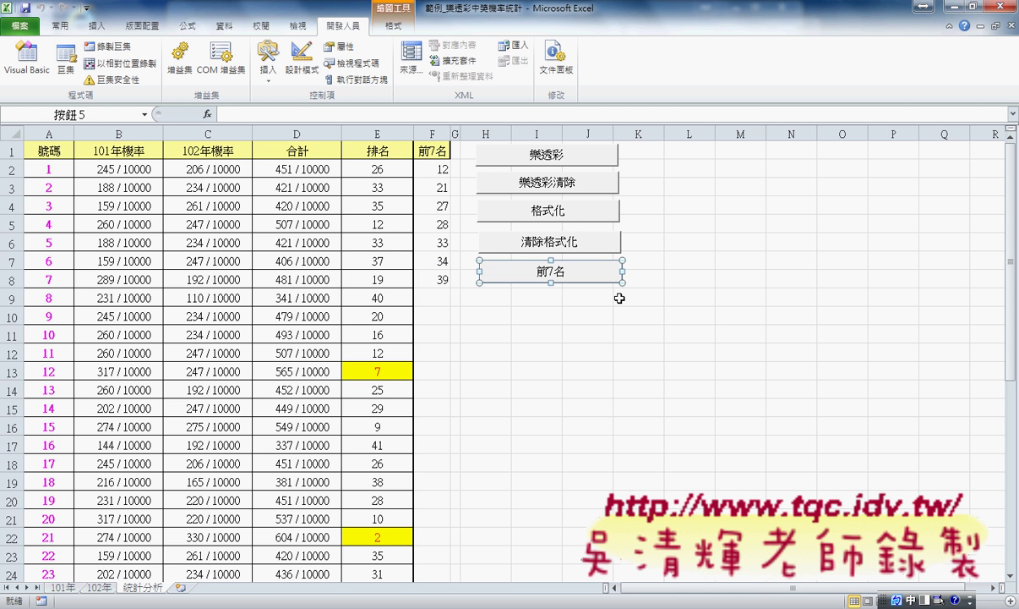
key("Delete")
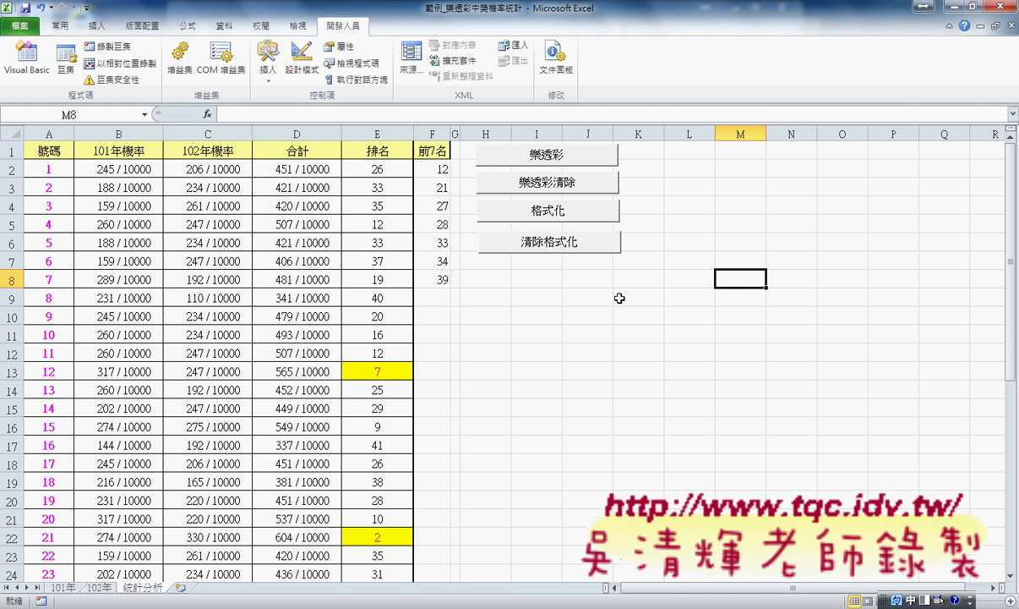
Show the Form Controls list from Developer > Insert
left_click(275, 73)
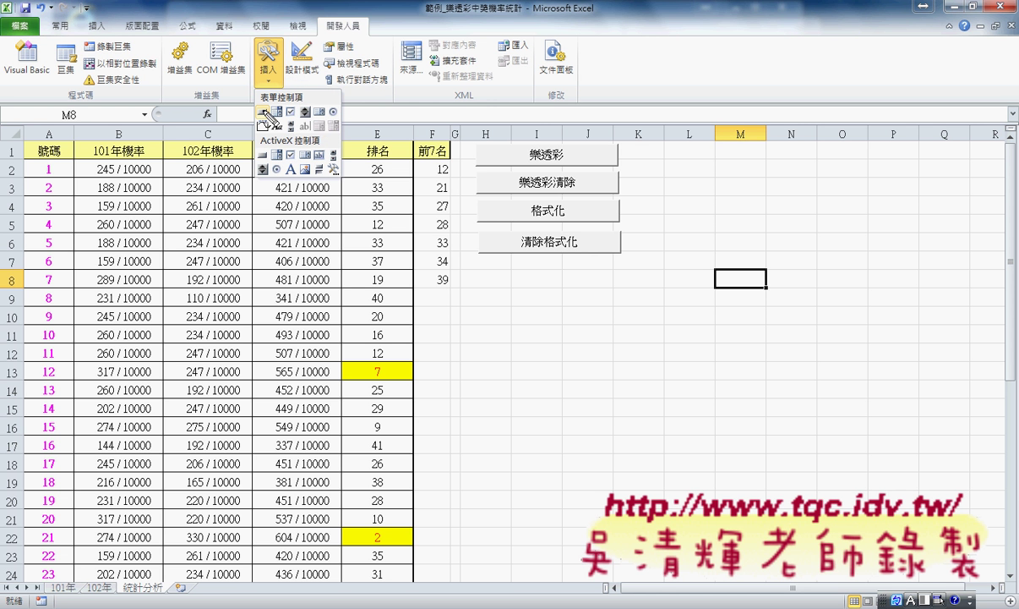
left_click_drag(267, 116, 269, 115)
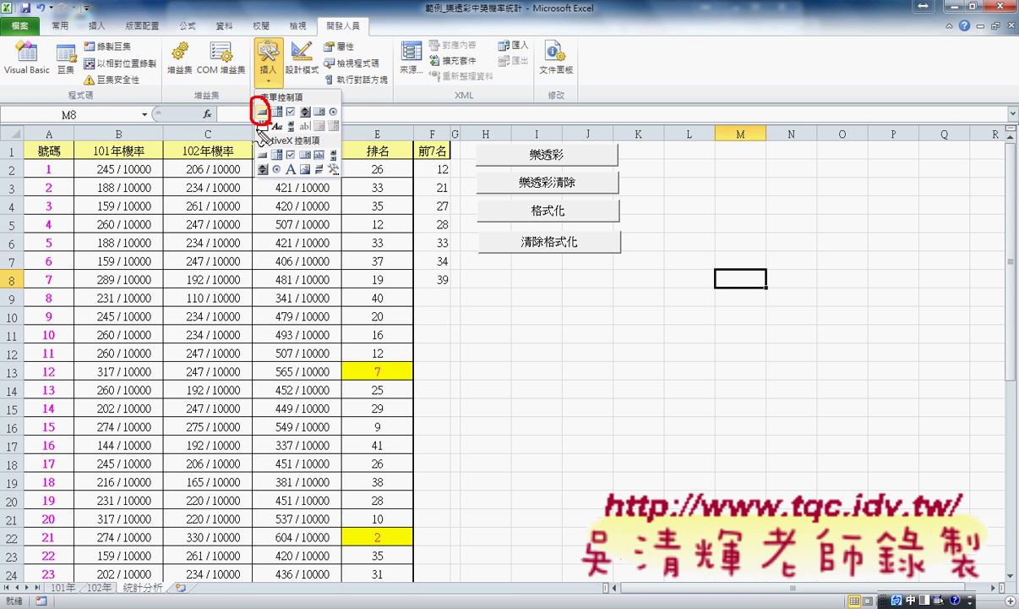
mouse_move(476, 289)
left_mouse_down()
mouse_move(614, 269)
mouse_move(477, 295)
left_mouse_up()
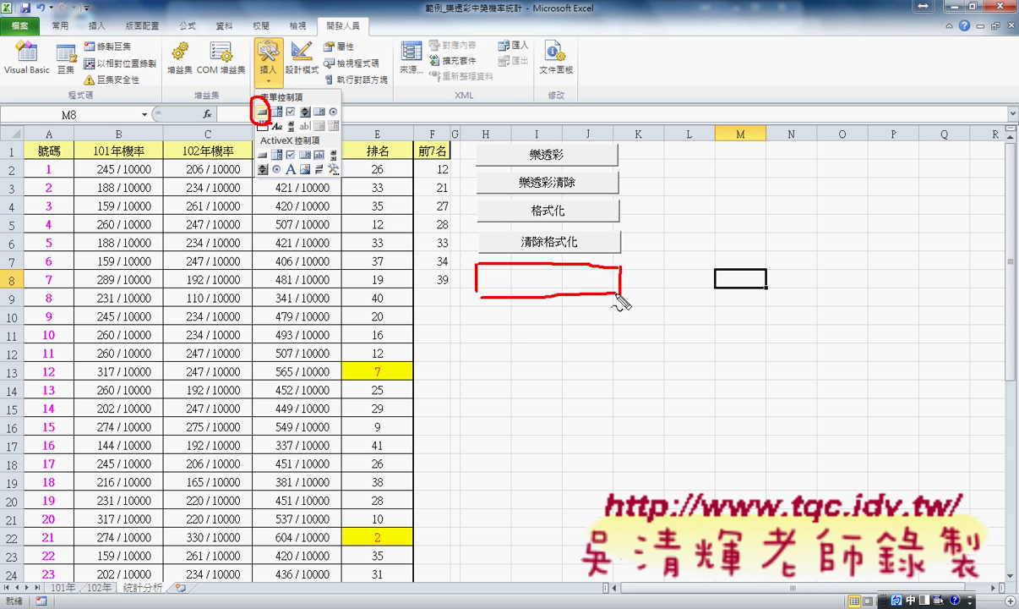
left_click_drag(245, 60, 256, 125)
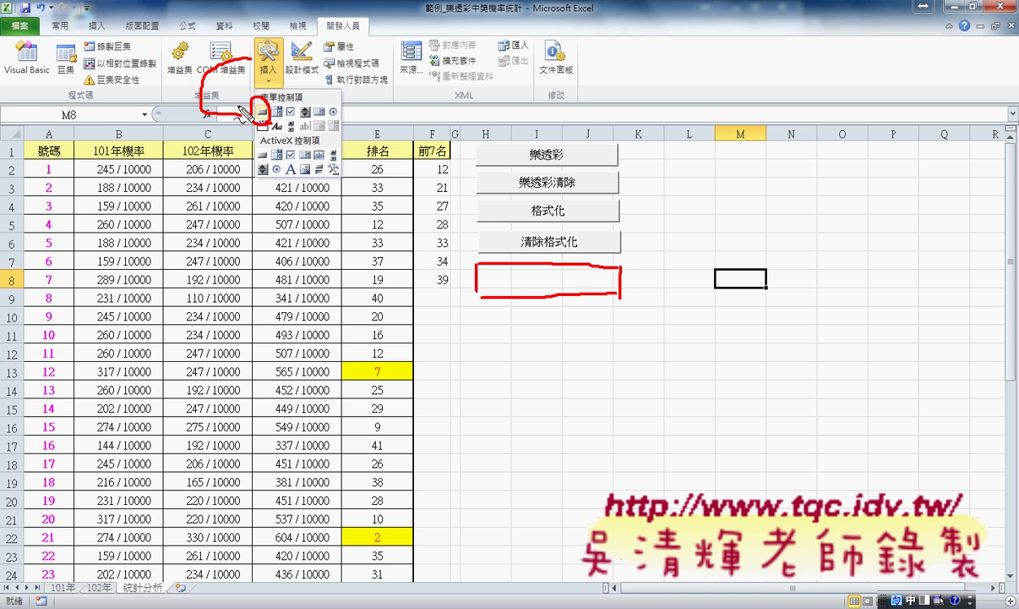
left_click_drag(319, 21, 365, 38)
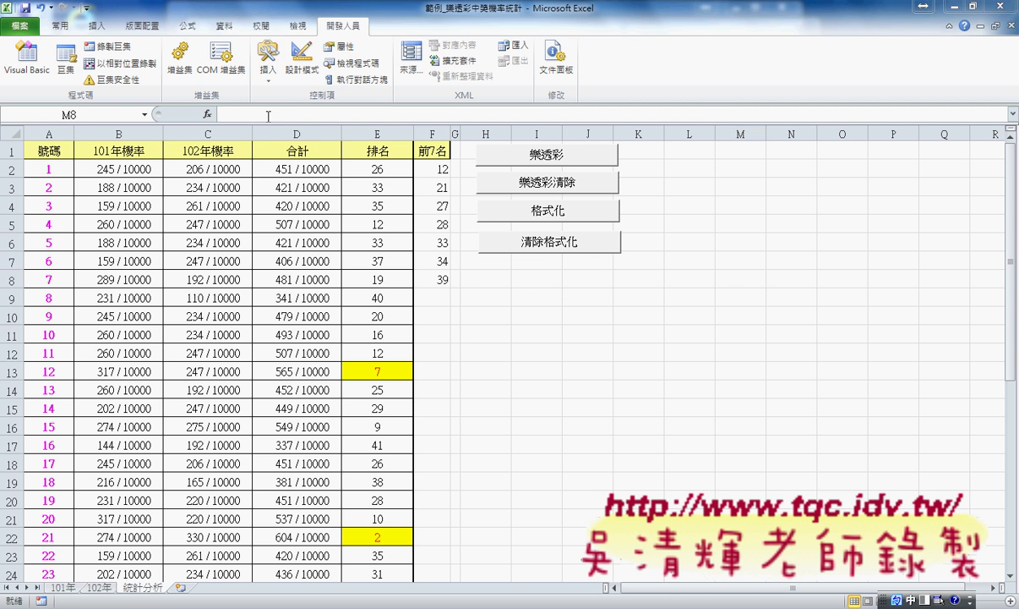
Draw a form button below 清除格式化 and assign it the 前7名 macro
left_click(268, 72)
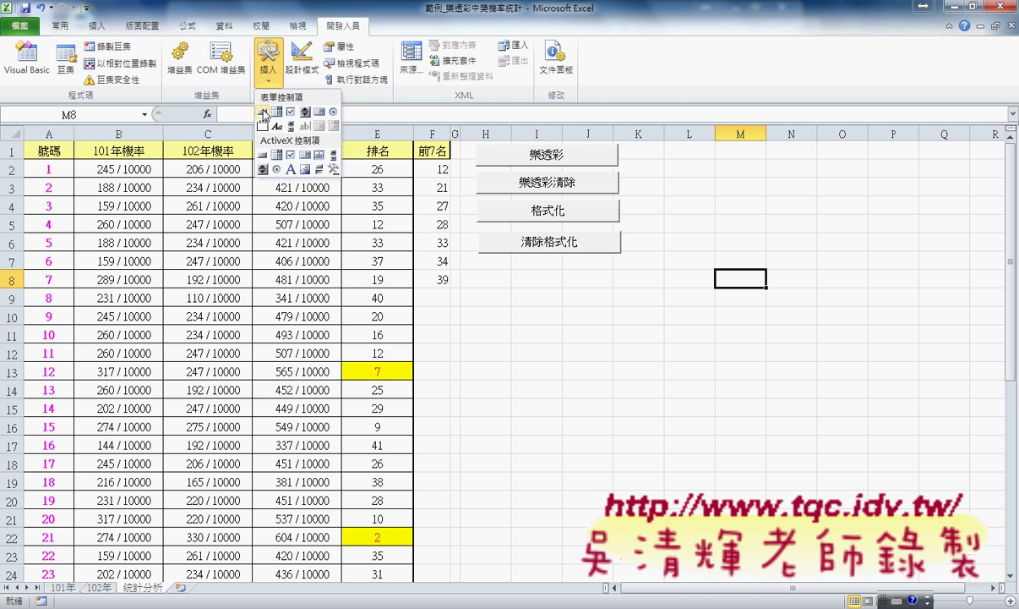
left_click(263, 111)
left_click_drag(480, 262, 482, 279)
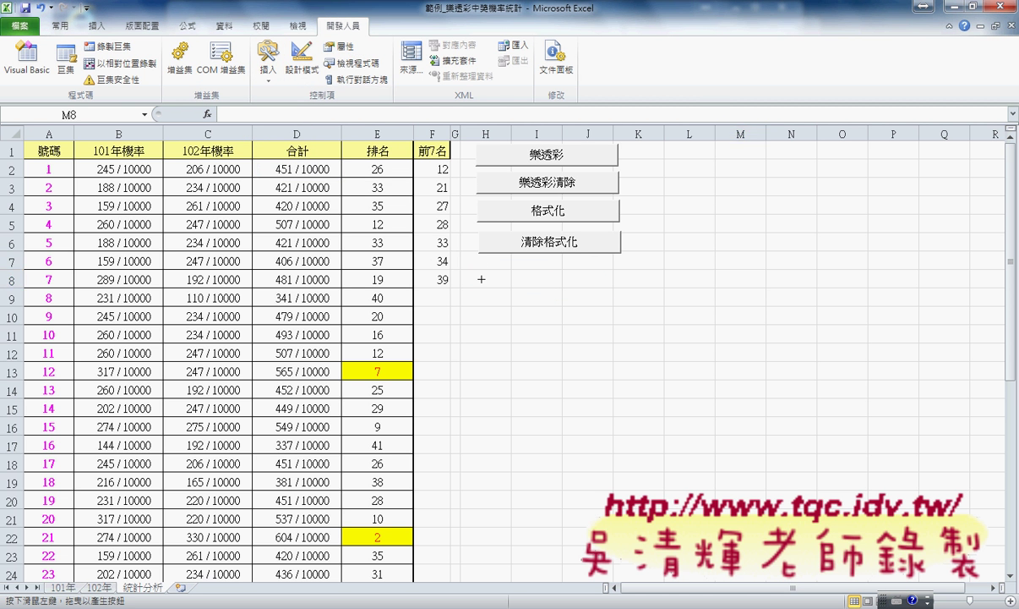
left_click_drag(618, 290, 623, 285)
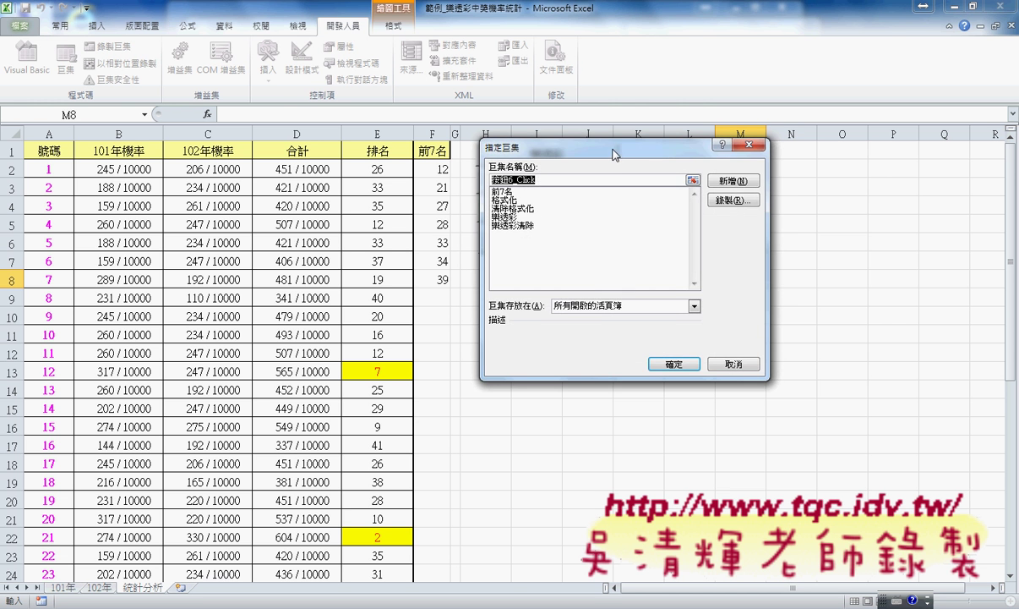
left_click_drag(583, 151, 713, 154)
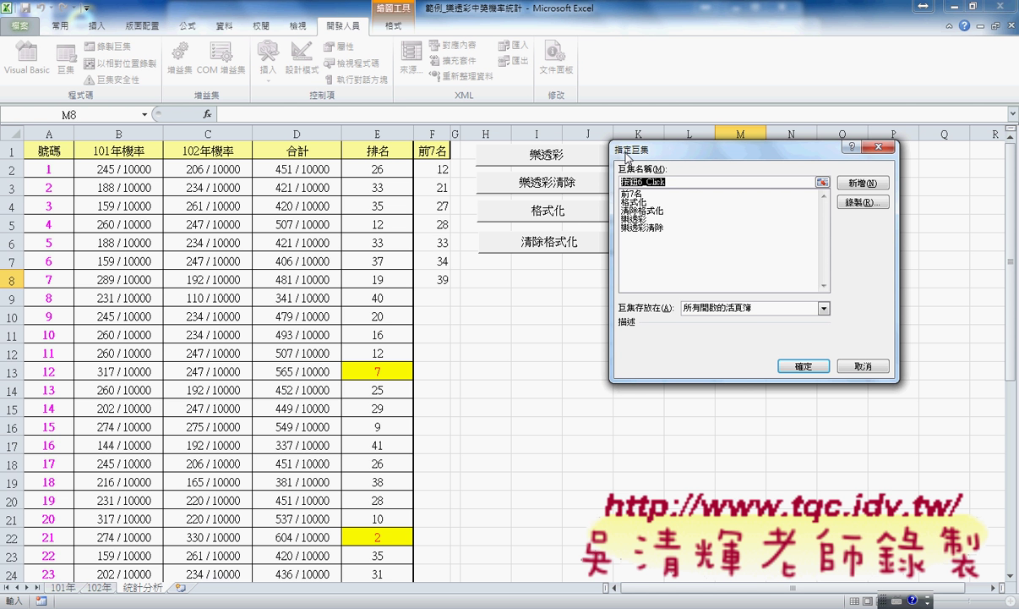
left_click(638, 194)
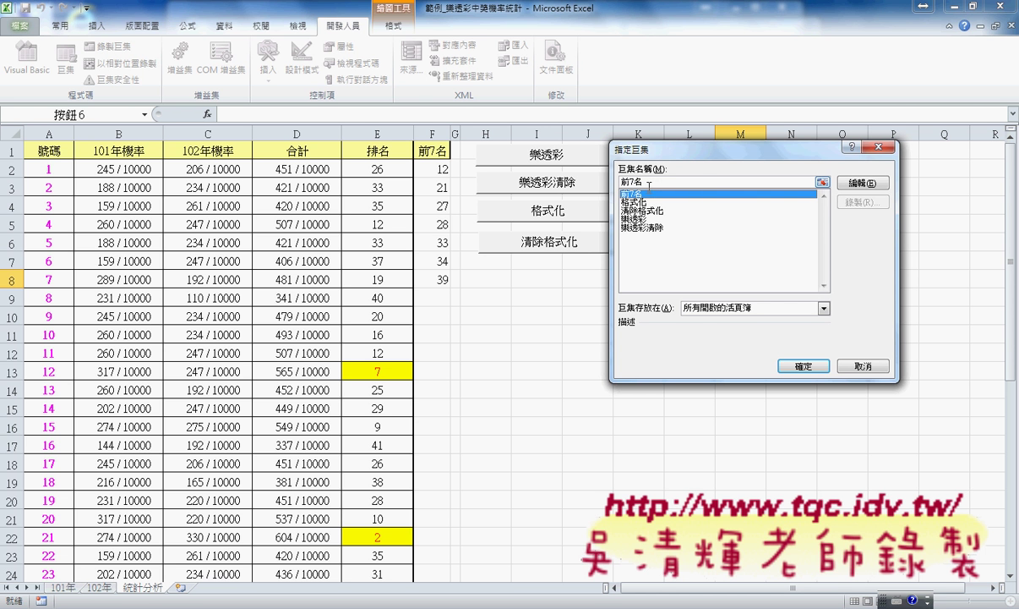
right_click(639, 185)
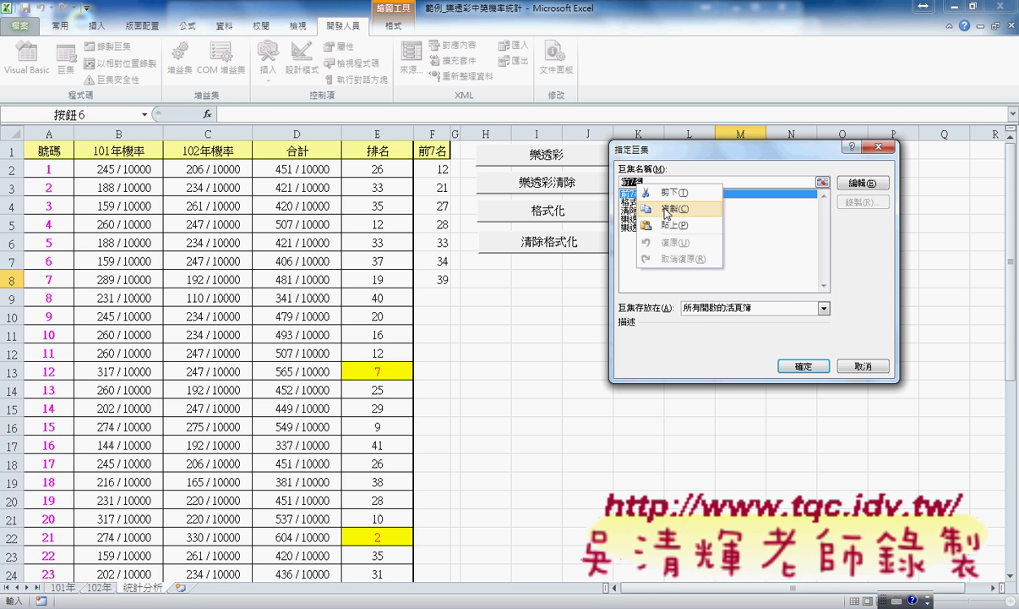
left_click(666, 209)
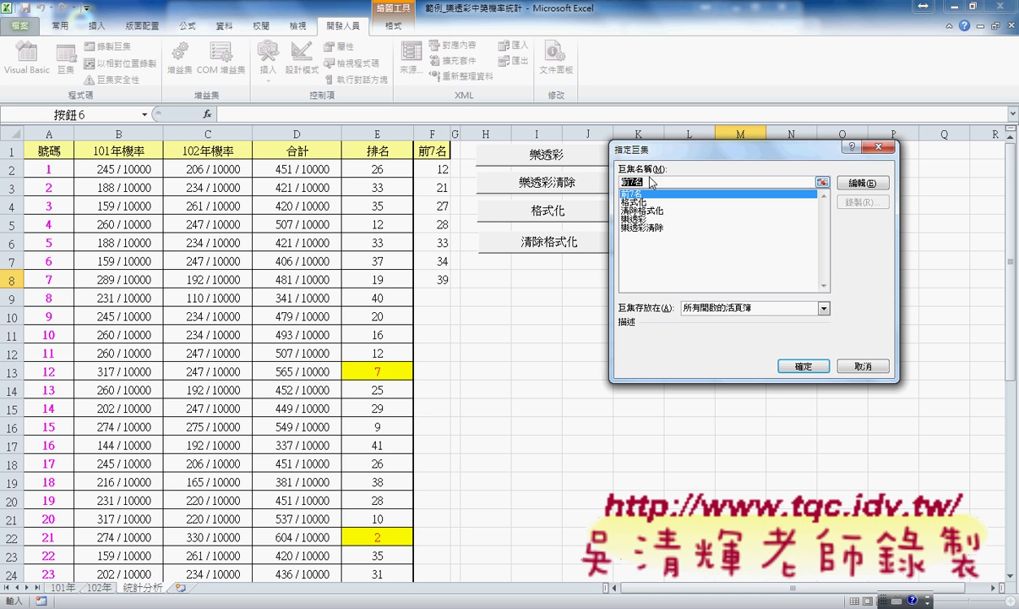
left_click(806, 369)
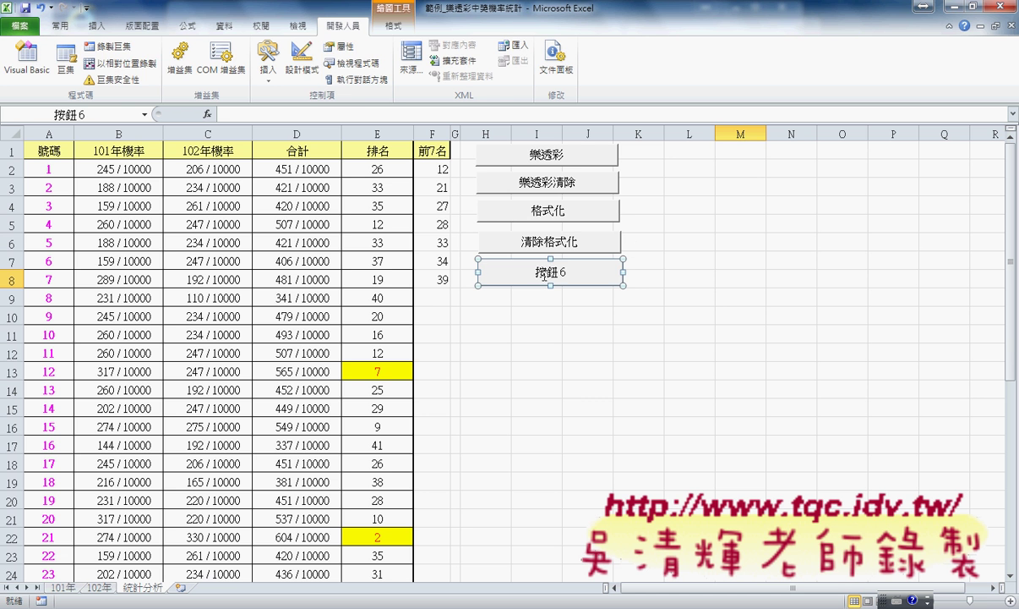
Change the new button's caption from 按鈕 6 to 前7名
left_click(545, 275)
key("Delete")
key("Delete")
key("Delete")
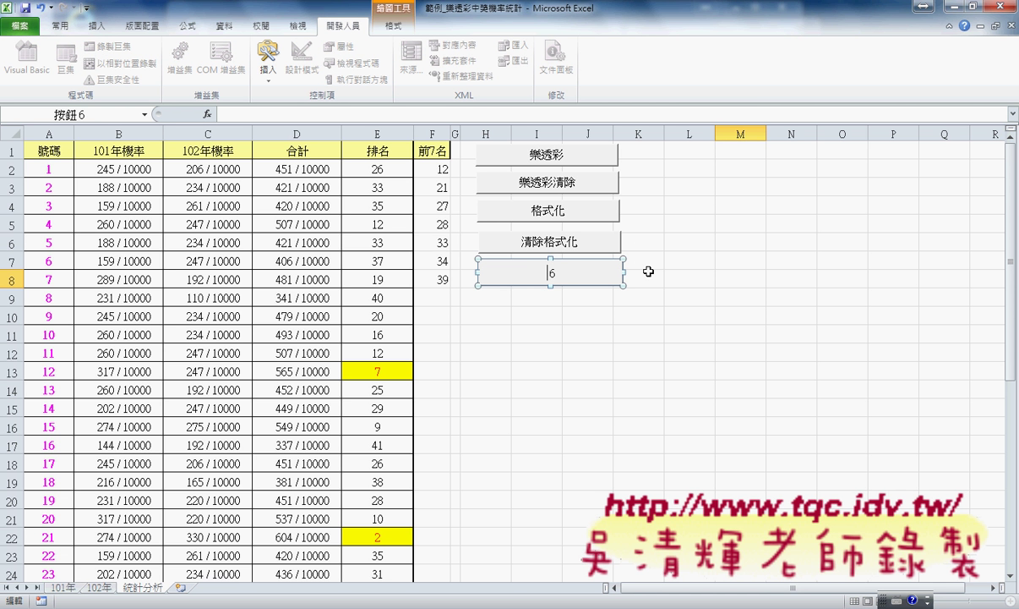
key("Delete")
type("前7名")
left_click(648, 335)
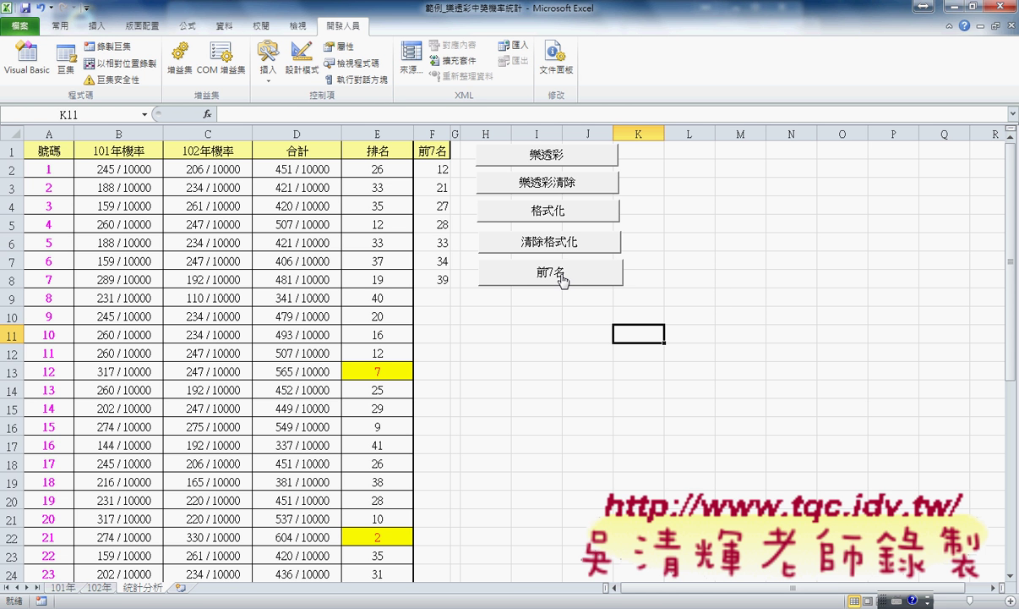
Clear F2:F8, refill it with the 前7名 button, then empty the statistics with 樂透彩清除
mouse_move(435, 169)
left_mouse_down()
mouse_move(422, 203)
mouse_move(425, 282)
left_mouse_up()
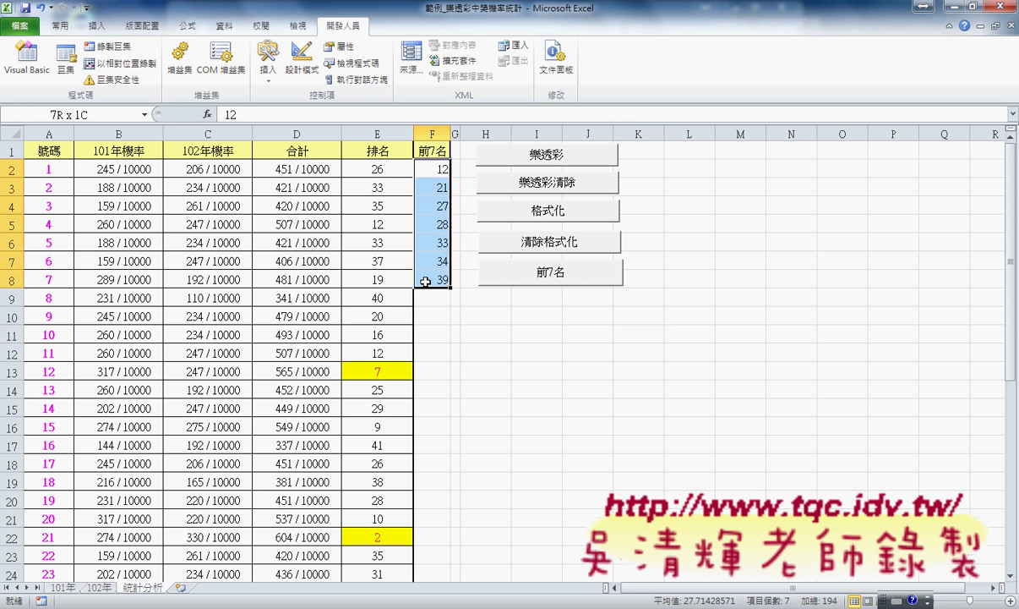
key("Delete")
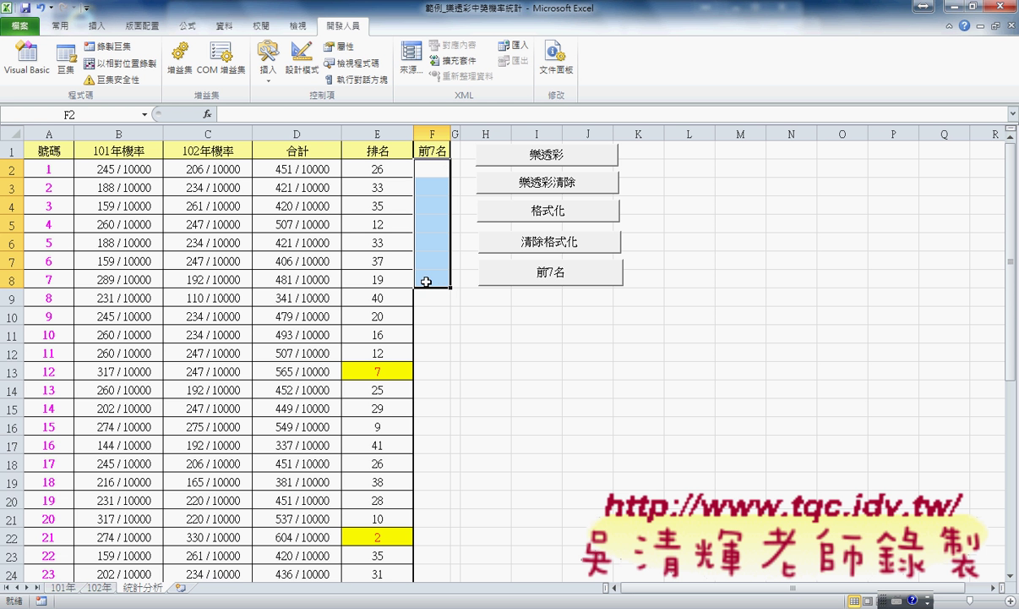
left_click(519, 278)
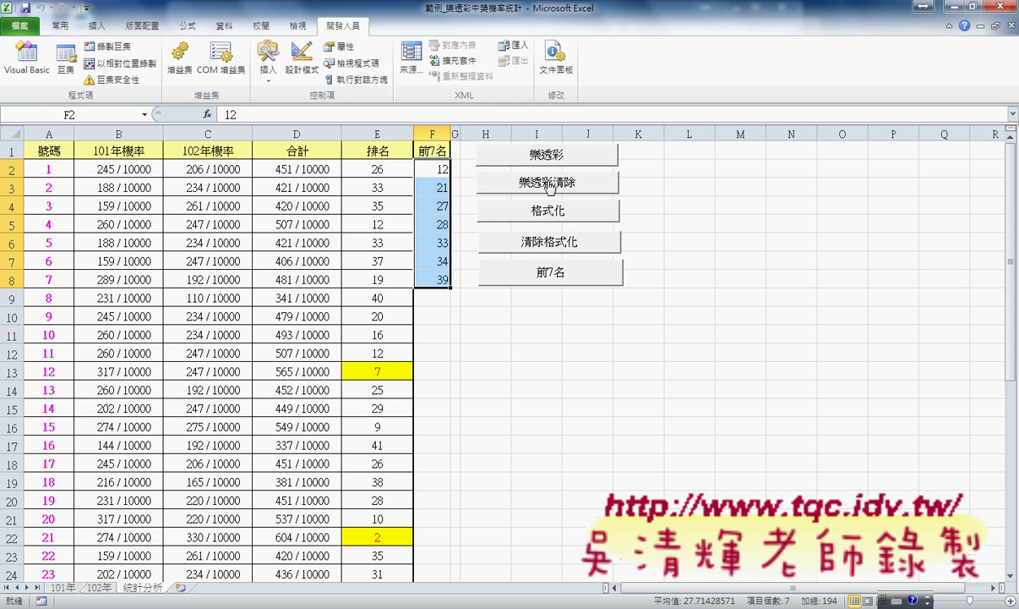
left_click(550, 184)
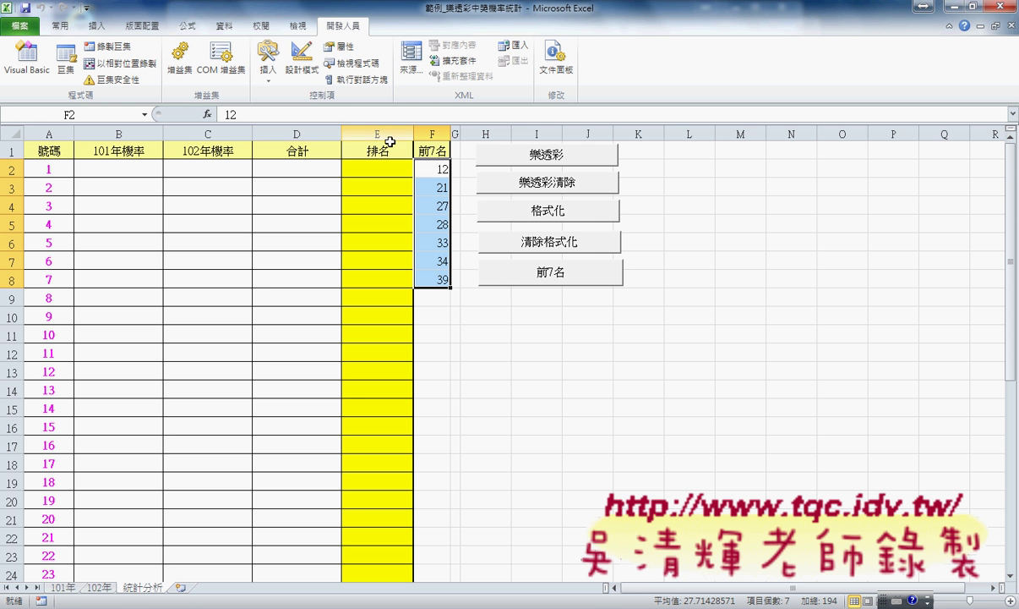
Open the 樂透彩清除 button's macro code through 指定巨集 > 編輯
right_click(553, 186)
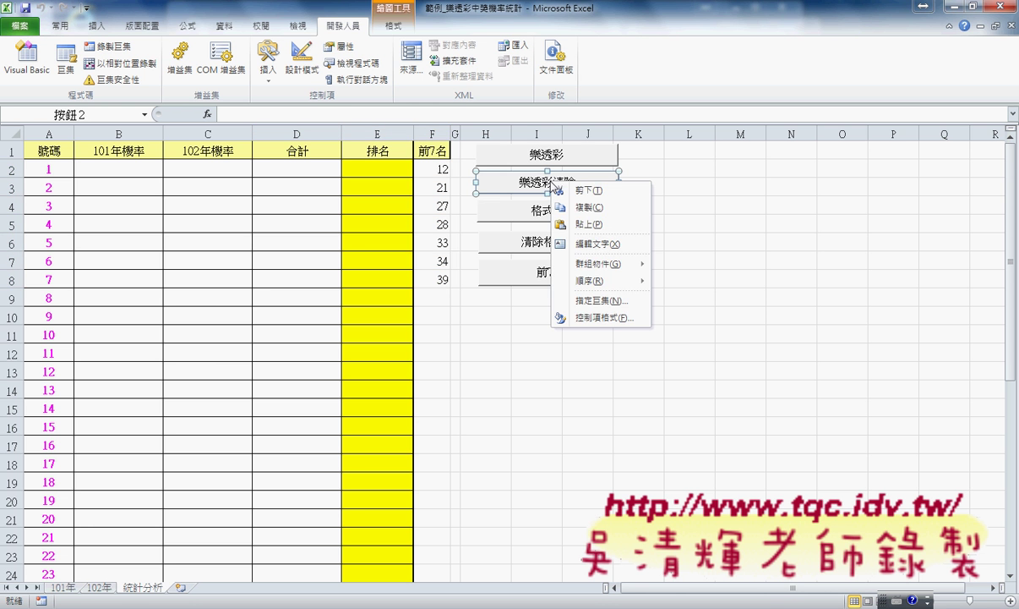
left_click(597, 301)
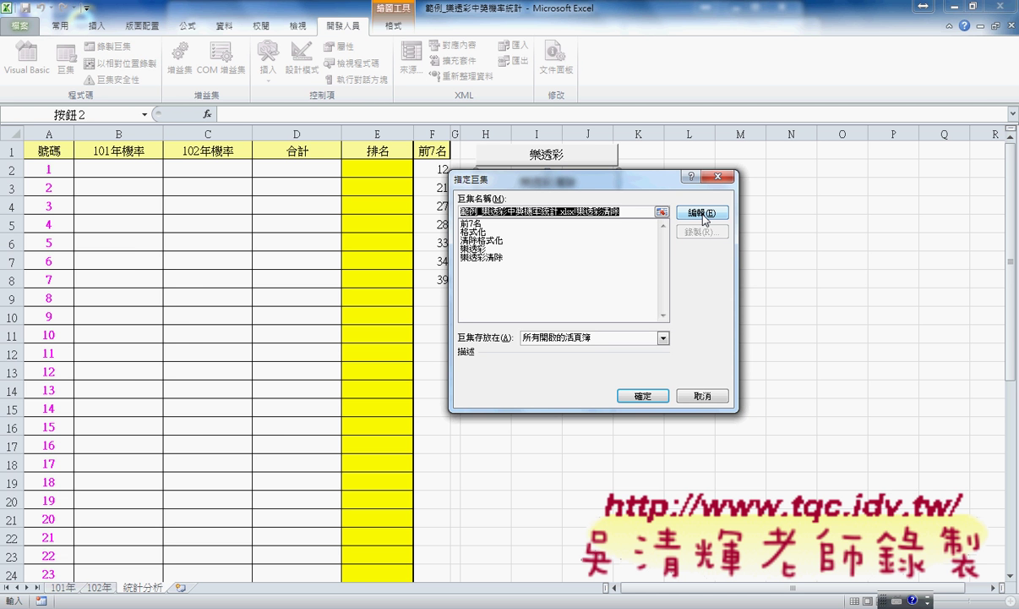
left_click(702, 216)
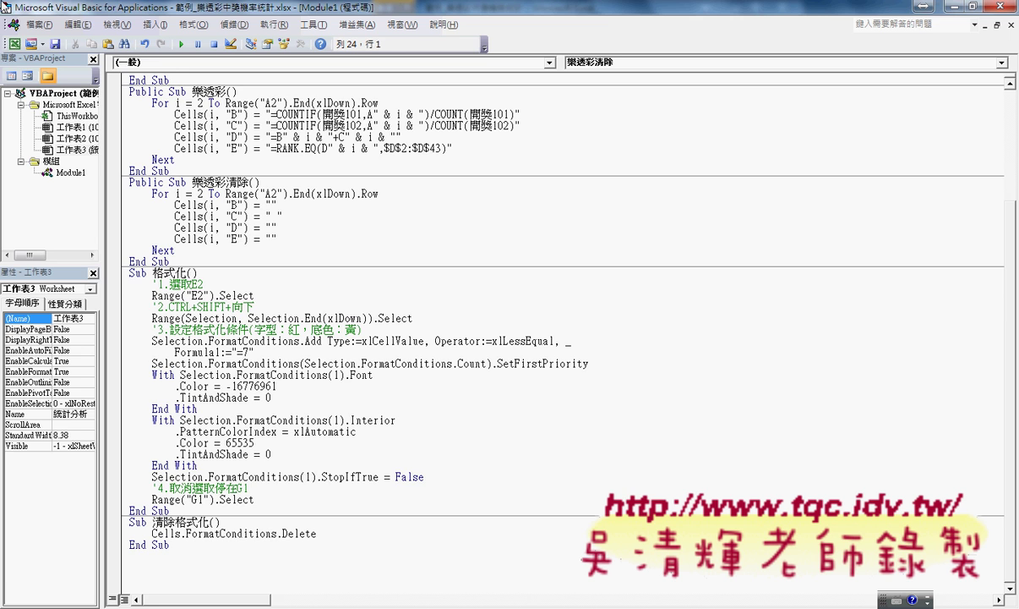
Float the code window beside the sheet and set the clear loop's end value to 43
left_click_drag(12, 9, 106, 39)
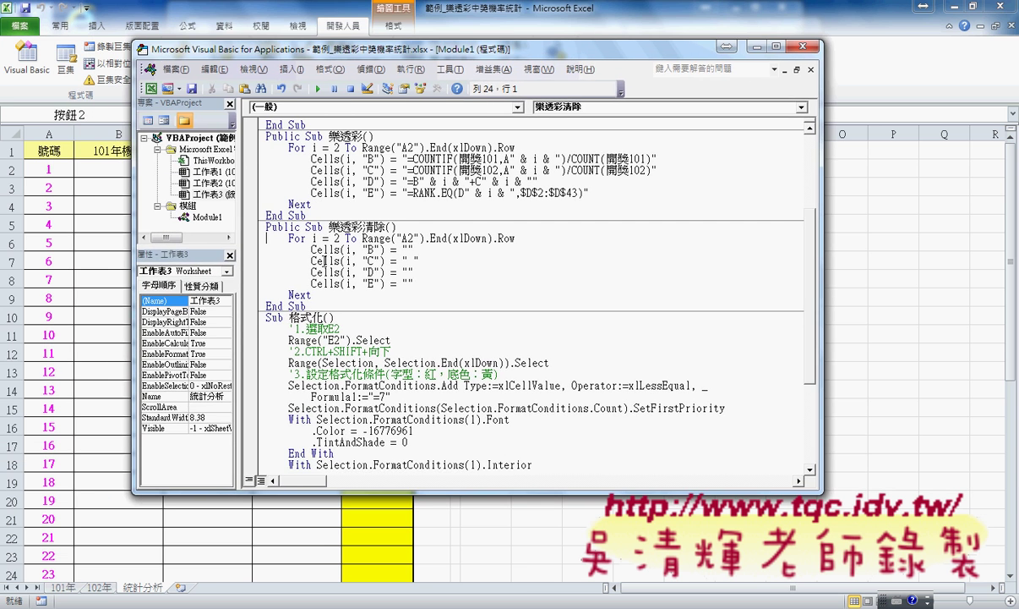
left_click(352, 272)
left_click_drag(400, 52, 725, 75)
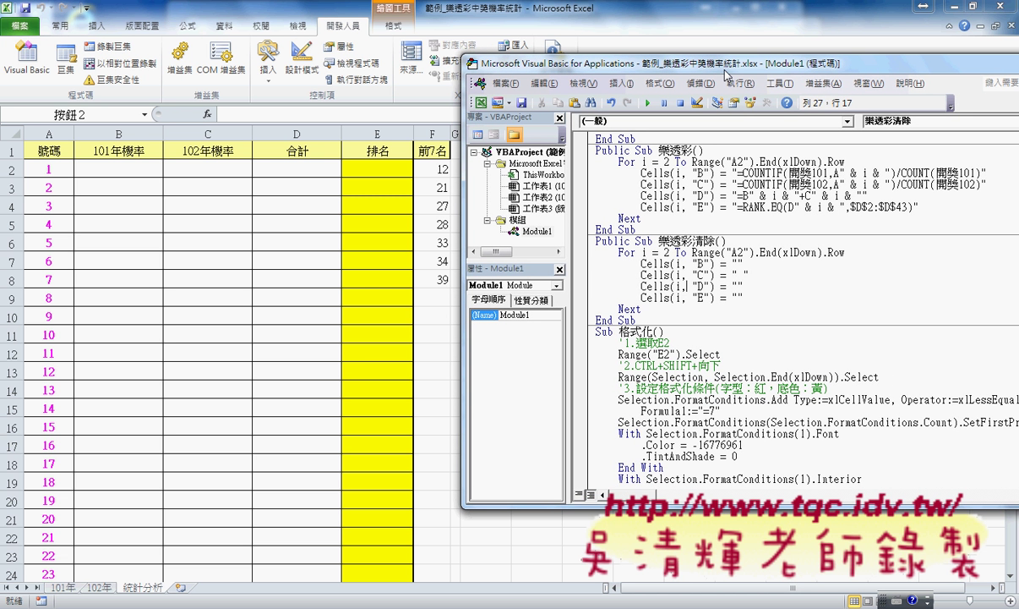
double_click(644, 252)
left_click_drag(692, 252, 858, 250)
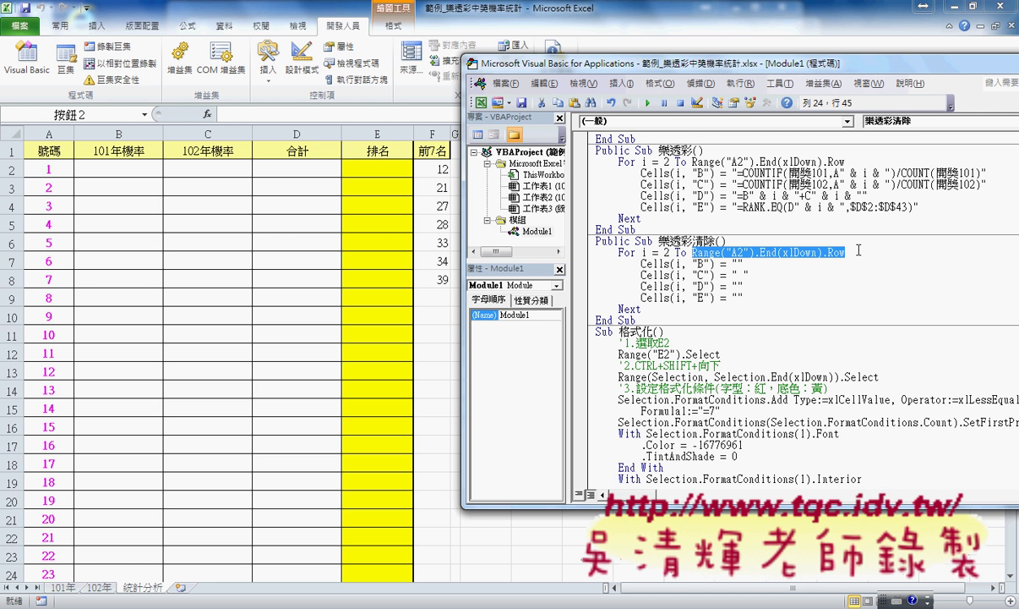
type("43")
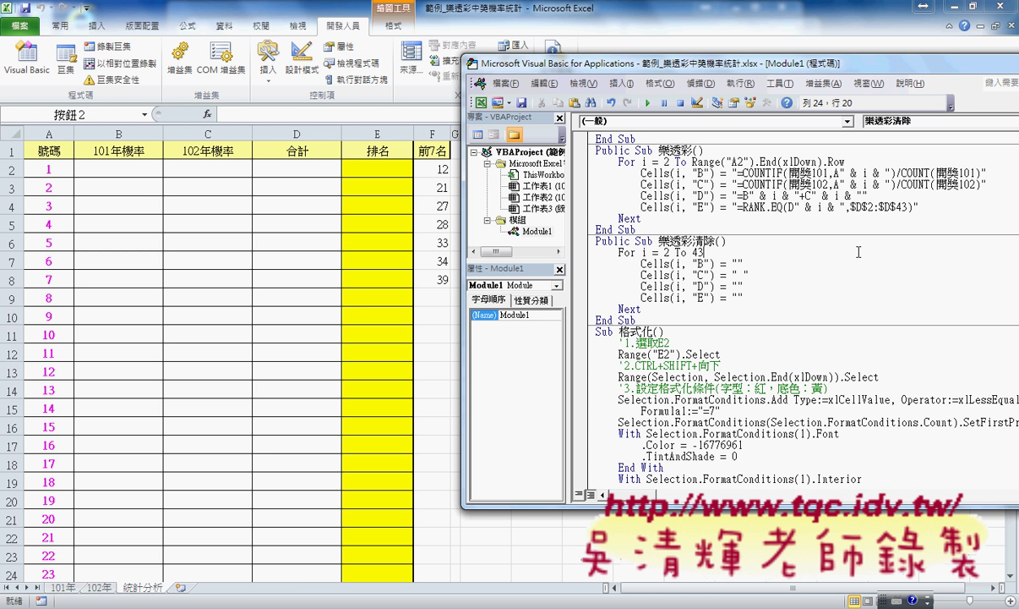
left_click(701, 264)
Remove the stray space so column C is cleared with an empty string
double_click(667, 252)
double_click(737, 263)
double_click(740, 275)
key("BackSpace")
Select the cell-clearing lines, then the 樂透彩清除 and 樂透彩 procedures to review them
left_click_drag(744, 297, 565, 247)
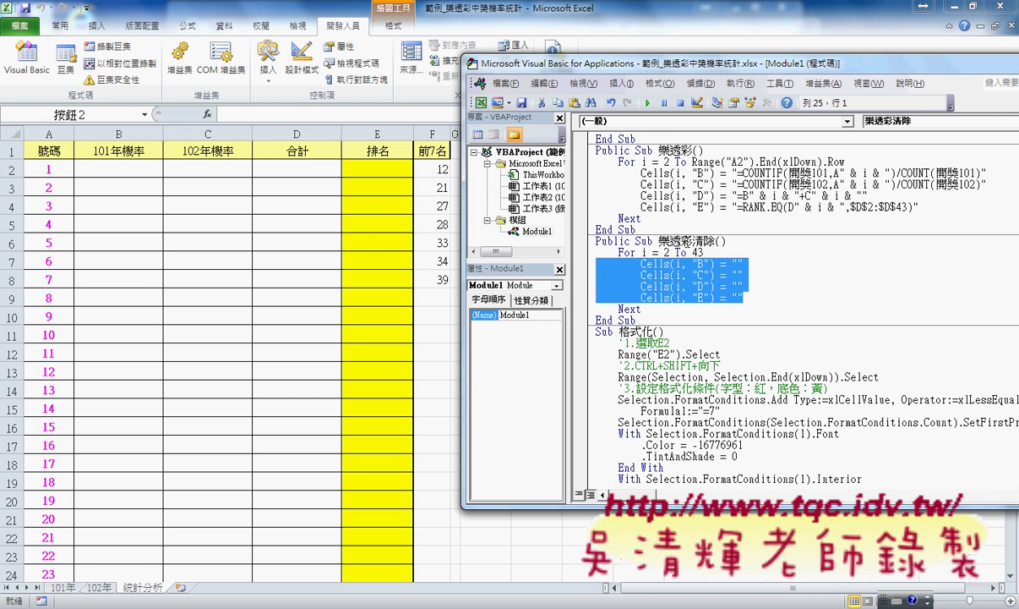
left_click(686, 173)
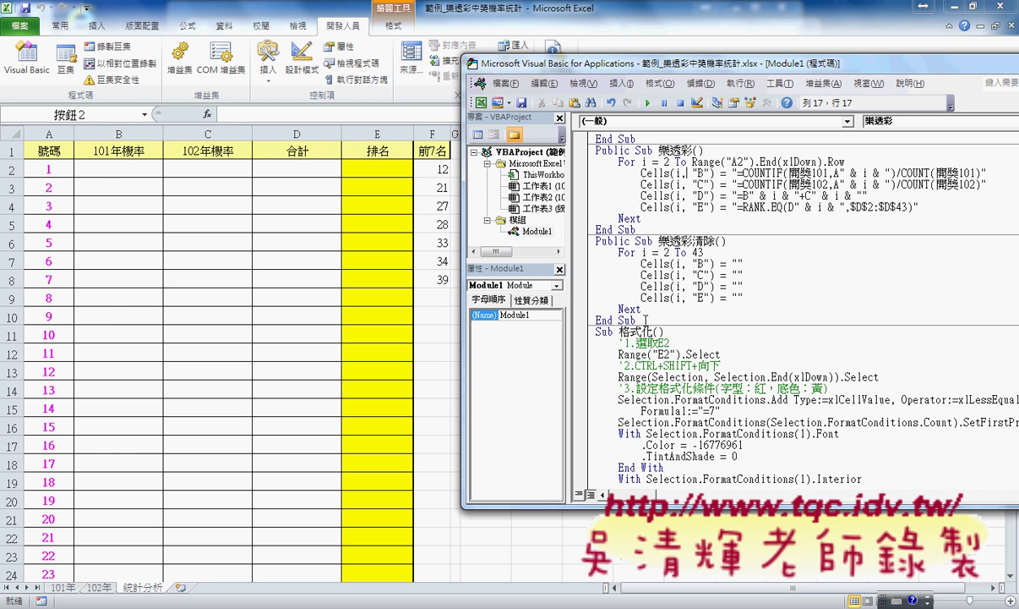
left_click_drag(591, 321, 591, 242)
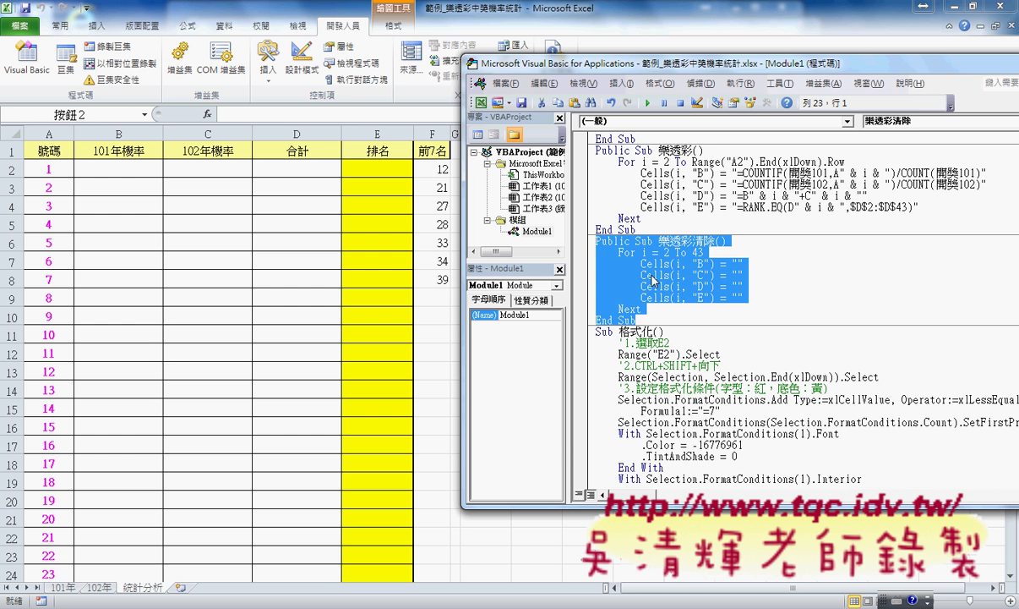
left_click(654, 229)
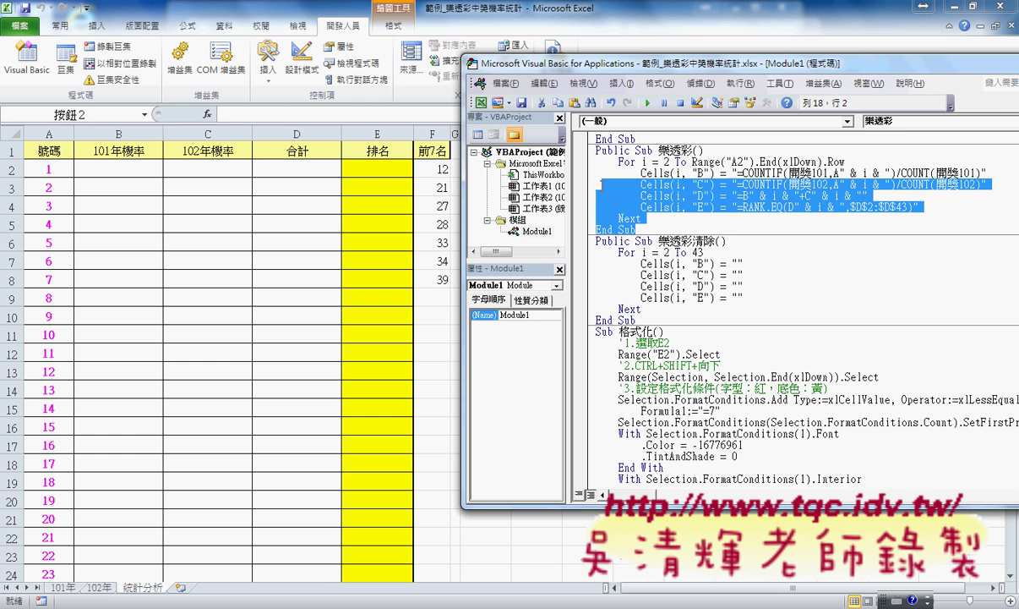
left_click_drag(636, 230, 596, 150)
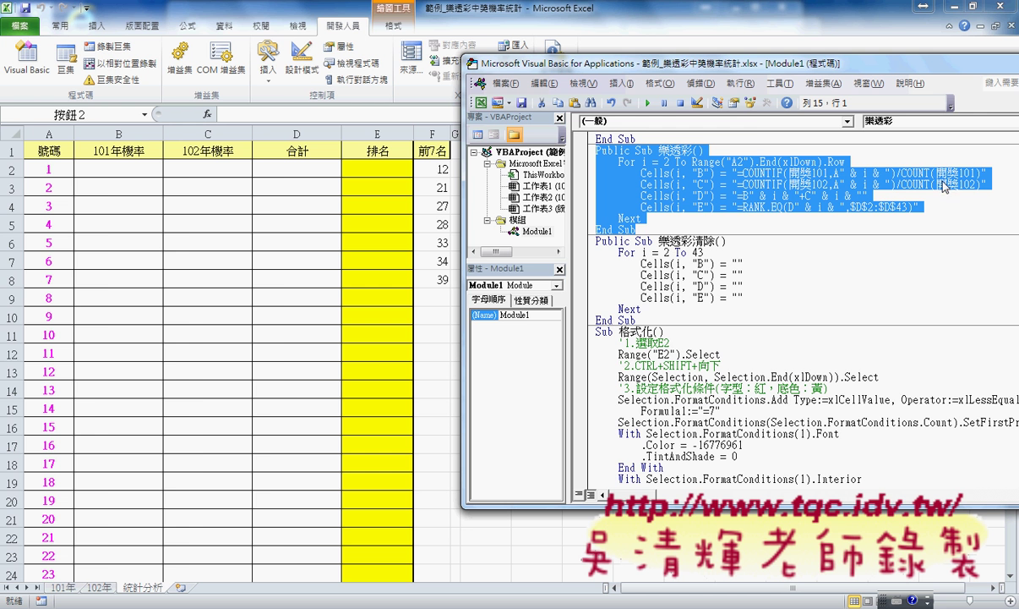
Run 樂透彩 to fill columns B–E, then check B2's =COUNTIF(開獎101,A2)/COUNT(開獎101) formula
left_click(649, 103)
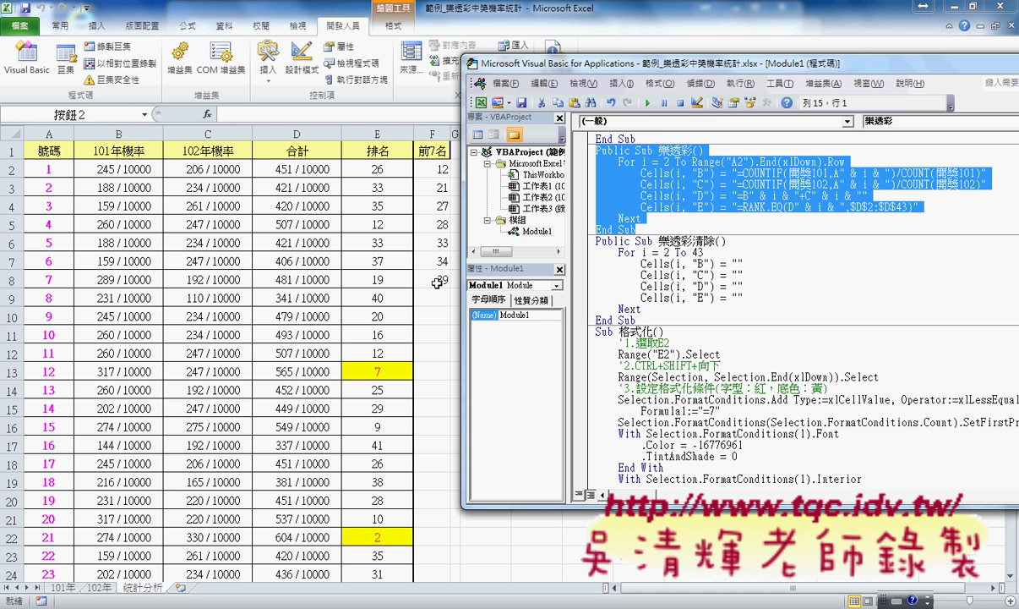
left_click(670, 291)
left_click_drag(635, 320, 558, 239)
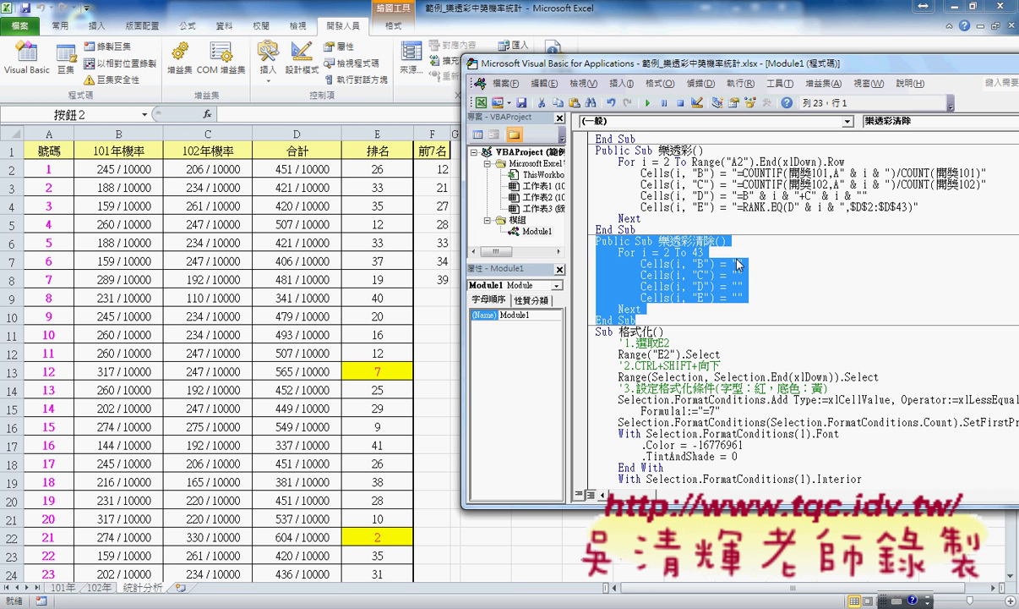
left_click(742, 173)
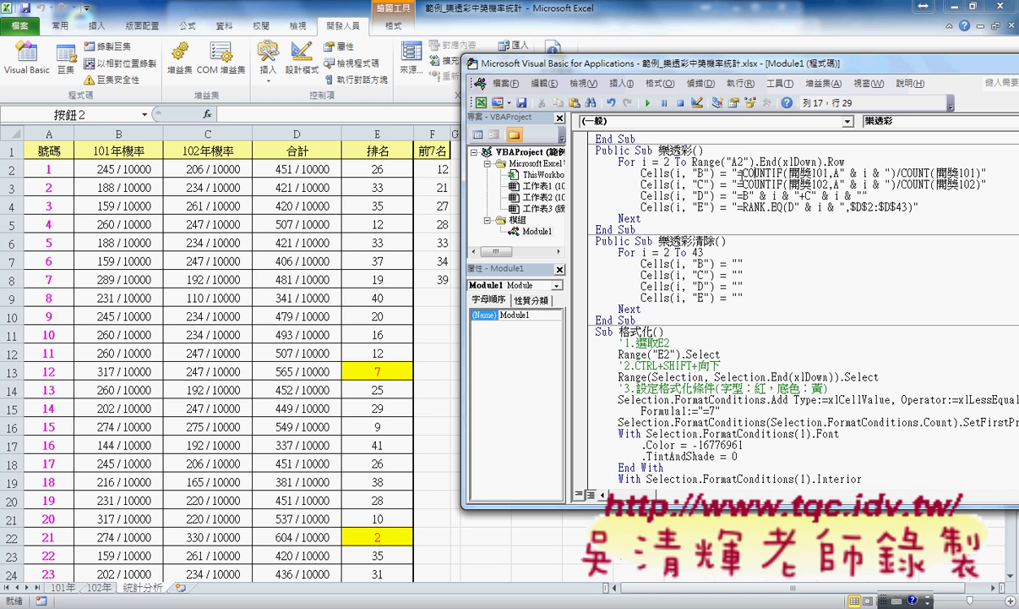
left_click_drag(741, 173, 983, 172)
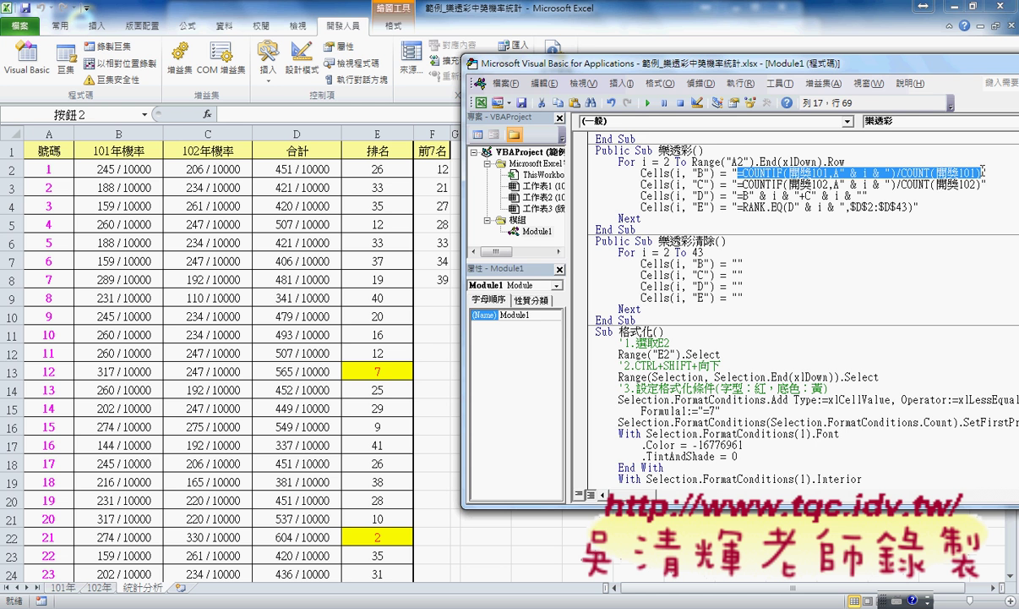
left_click(127, 170)
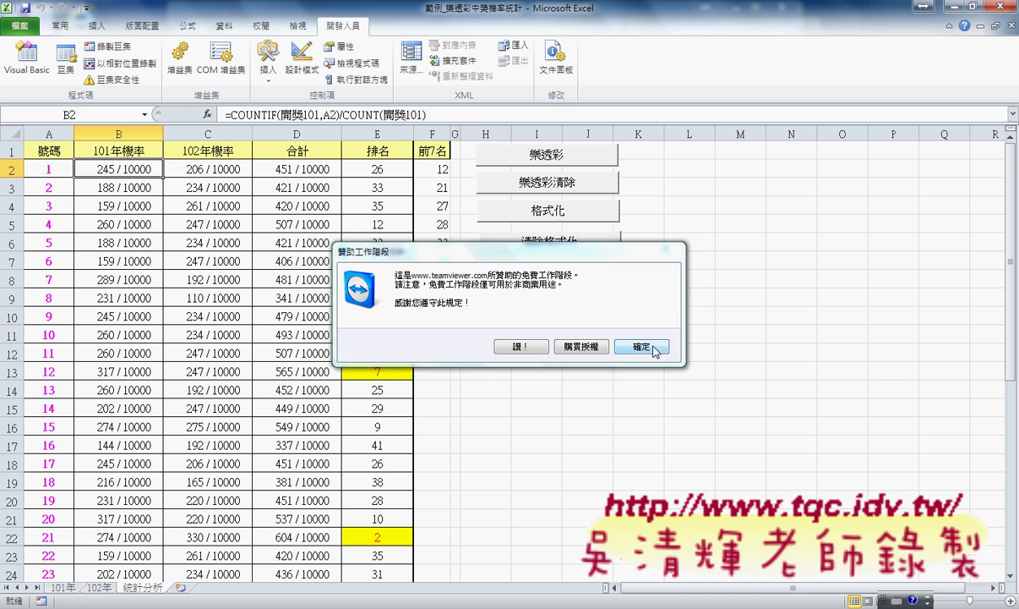
Dismiss the notices and compare the probability formulas in B2 and B3
left_click(641, 347)
left_click(603, 326)
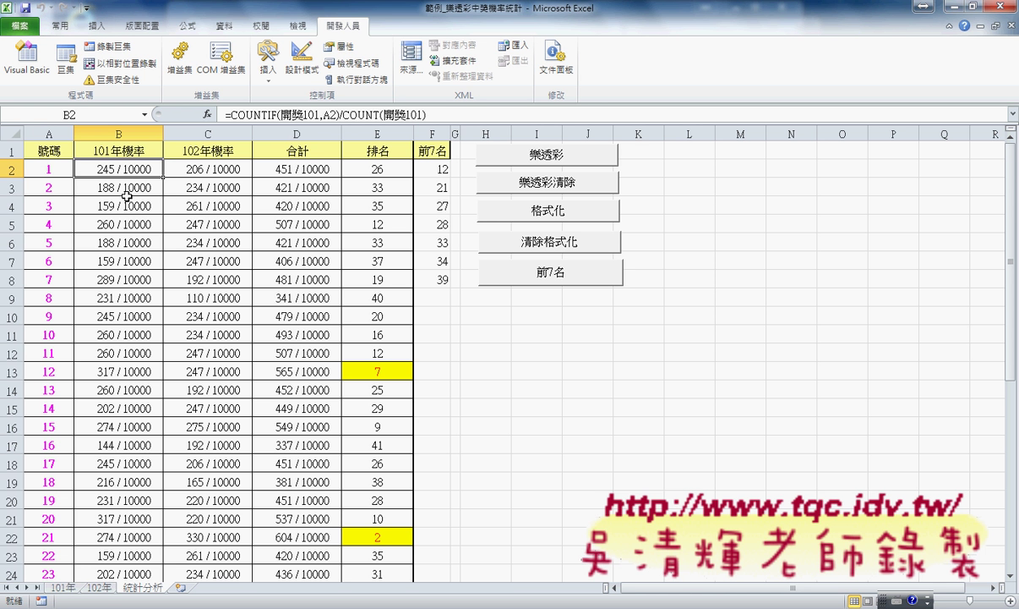
left_click(125, 186)
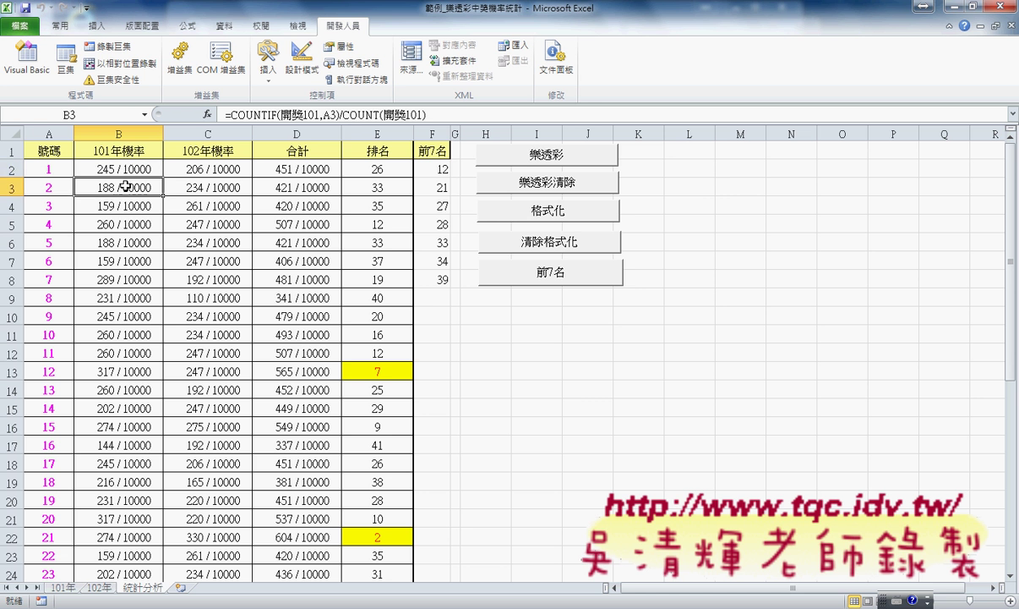
left_click(128, 170)
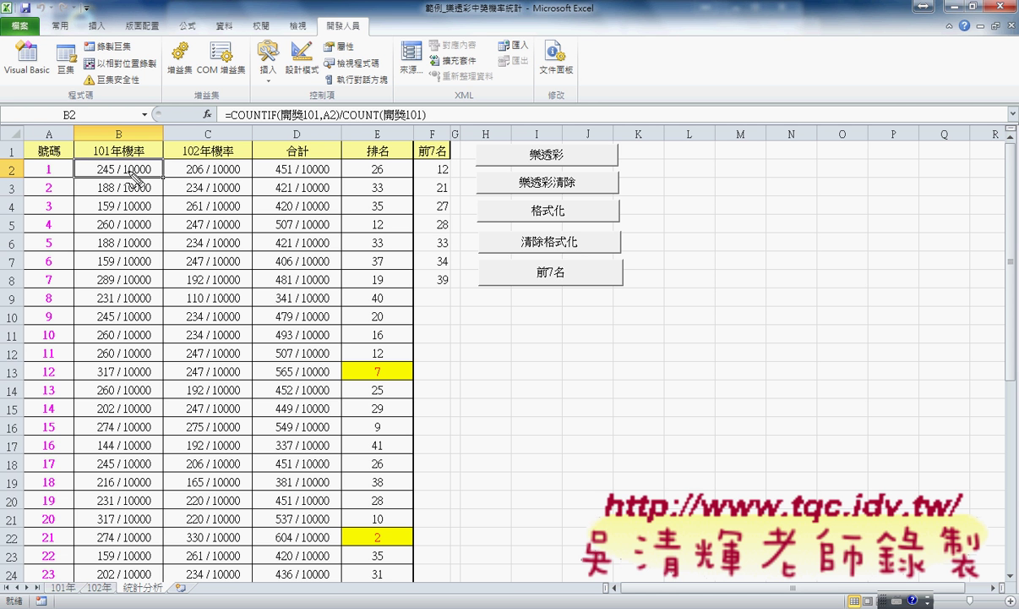
left_click_drag(336, 101, 335, 127)
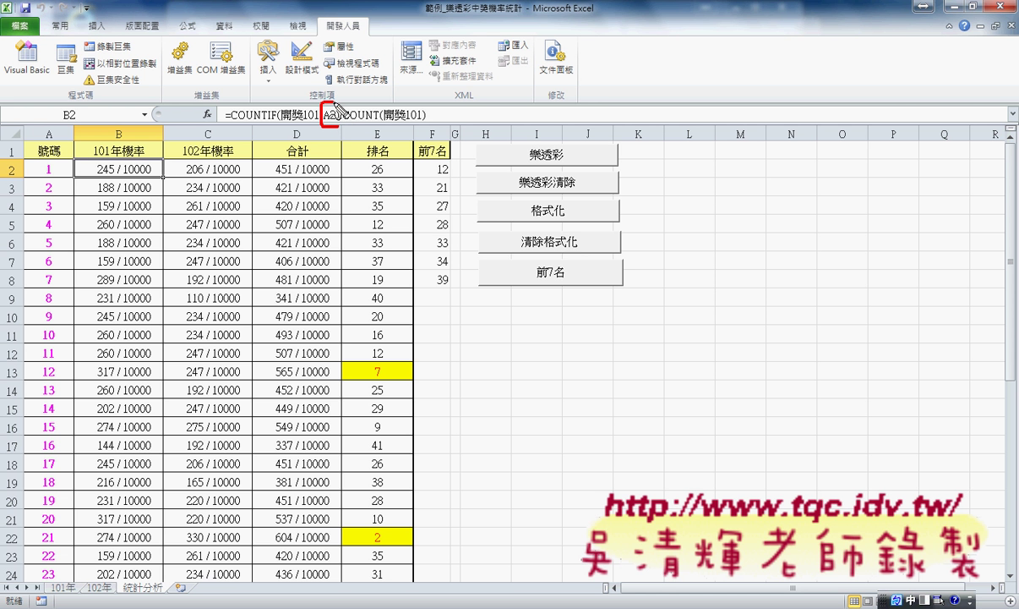
key("Escape")
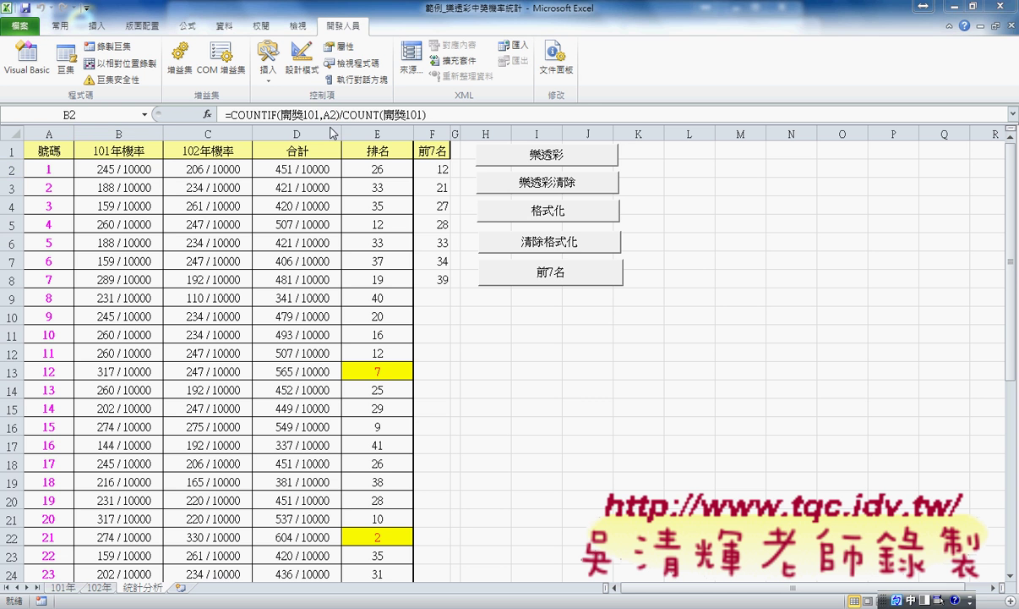
left_click(113, 186)
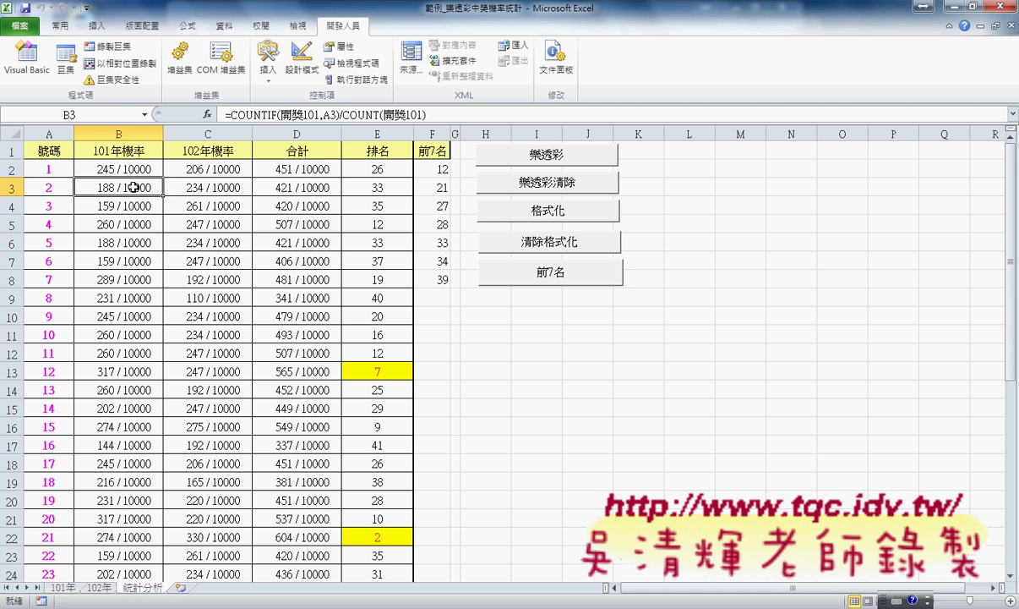
left_click(134, 172)
left_click(132, 184)
left_click(135, 168)
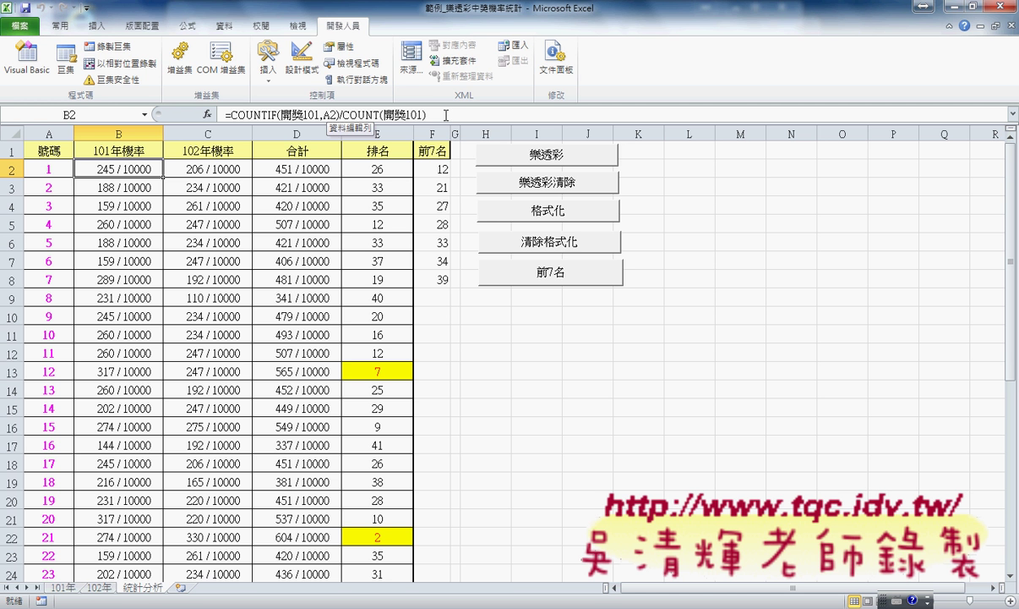
Select B2's full formula in the formula bar, leave it unchanged, and recompare with B3
left_click_drag(425, 115, 208, 118)
key("ctrl+c")
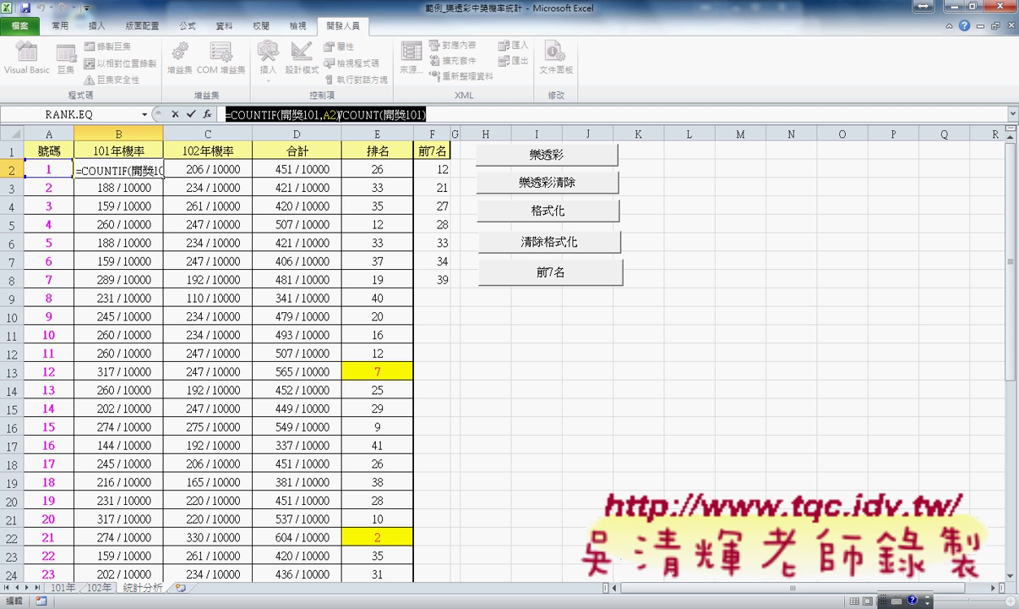
left_click(175, 113)
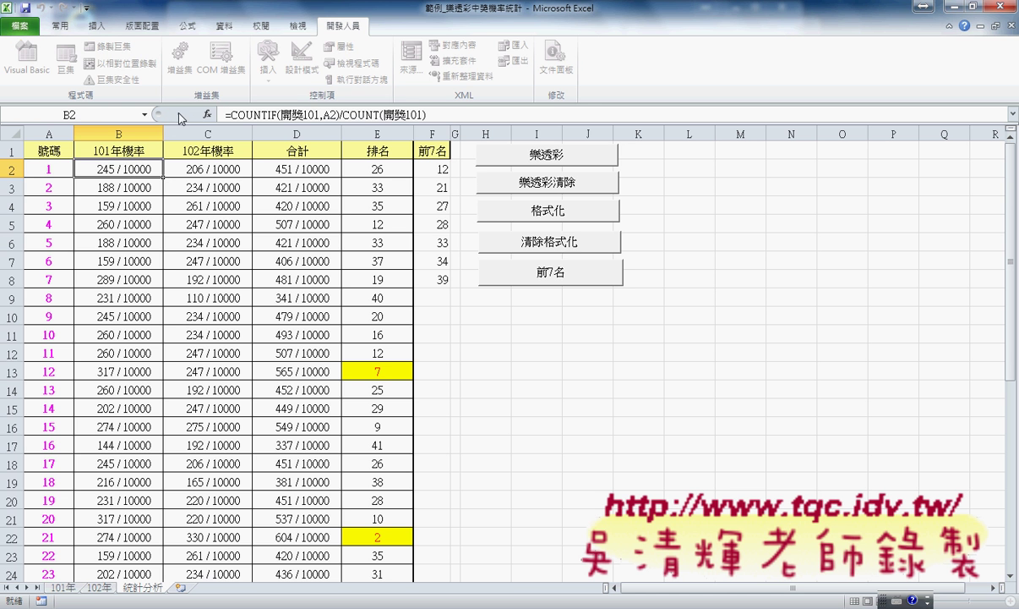
left_click(128, 186)
left_click(125, 169)
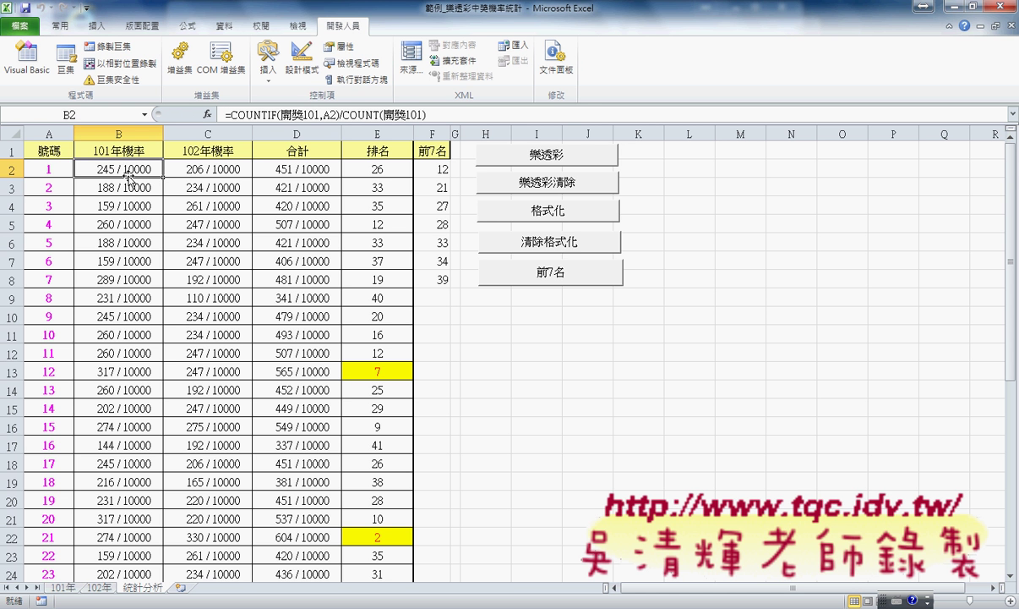
left_click(128, 184)
left_click(125, 169)
Copy the 樂透彩清除 Sub over 樂透彩 and remove 清除 from its name
left_click(354, 546)
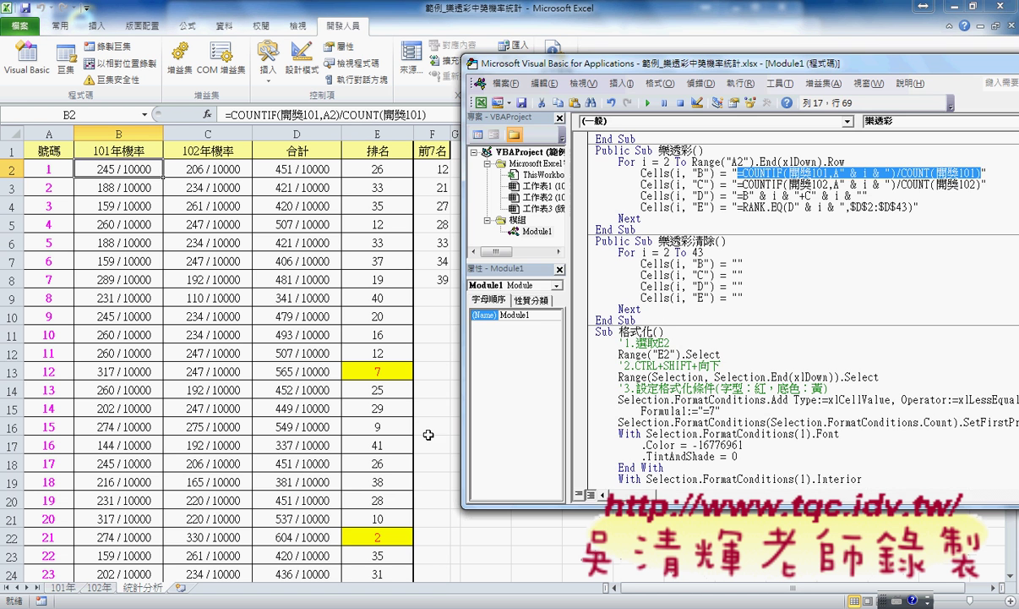
left_click(776, 182)
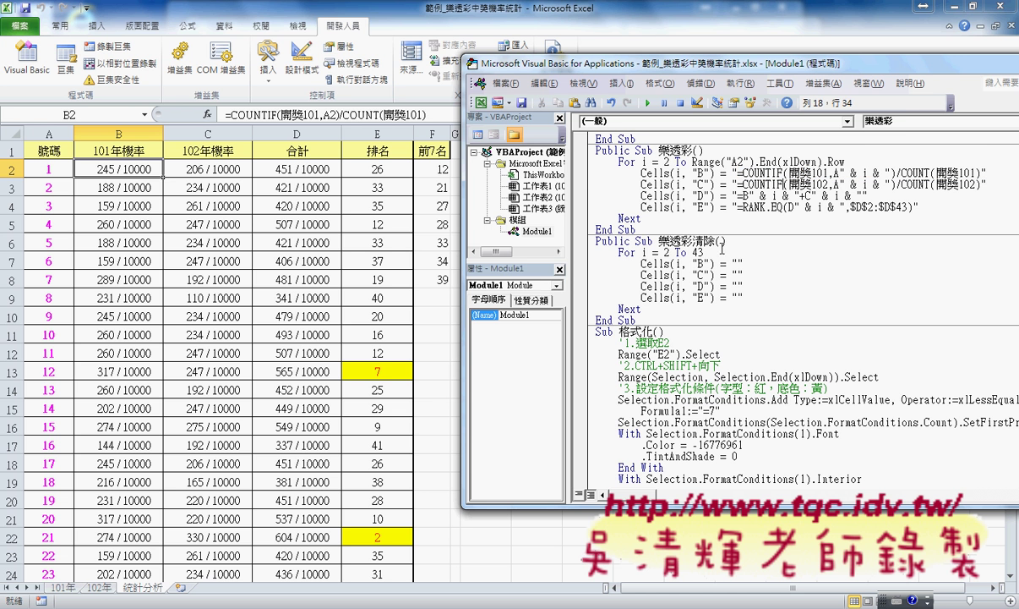
mouse_move(636, 320)
left_mouse_down()
mouse_move(585, 245)
mouse_move(595, 152)
left_mouse_up()
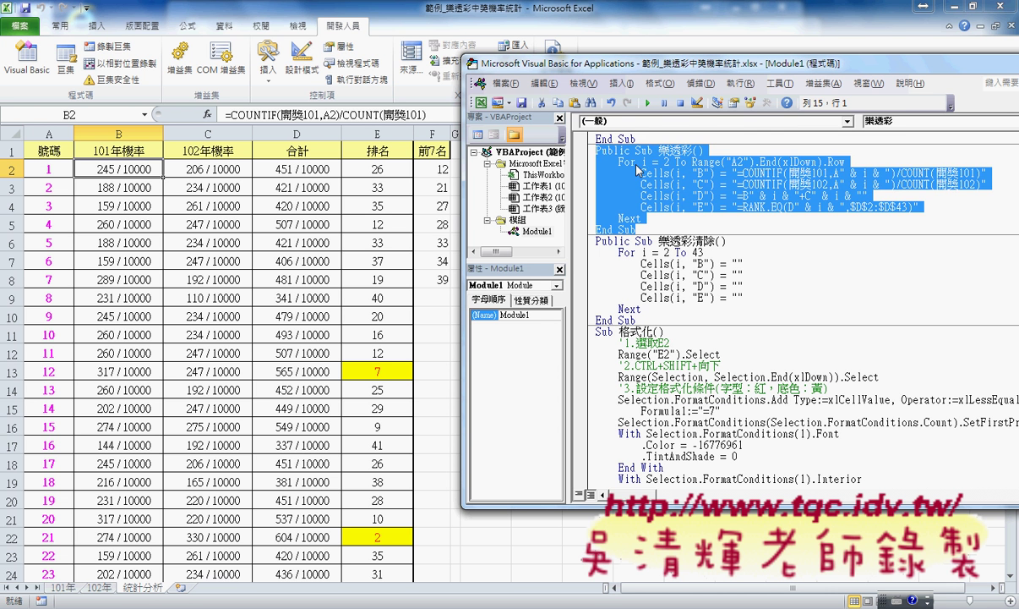
type("Public Sub 樂透彩清除()     For i = 2 To 43         Cells(i, \"B\") = \"\"         Cells(i, \"C\") = \"\"         Cells(i, \"D\") = \"\"         Cells(i, \"E\") = \"\"     Next End Sub")
left_click_drag(715, 151, 692, 150)
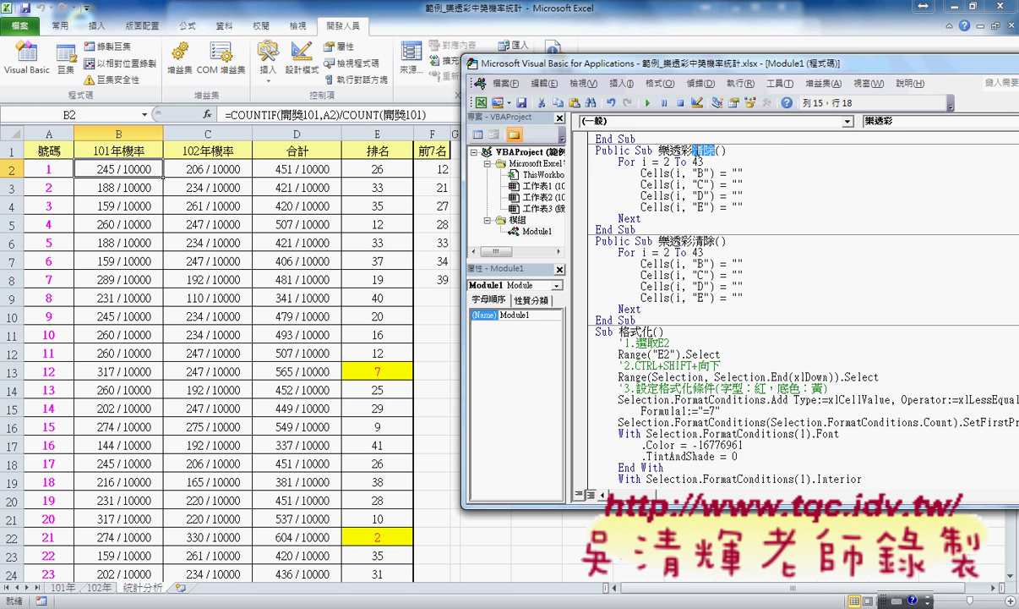
key("BackSpace")
Paste B2's =COUNTIF(開獎101,A2)/COUNT(開獎101) formula into the Cells(i, "B") string
left_click(738, 173)
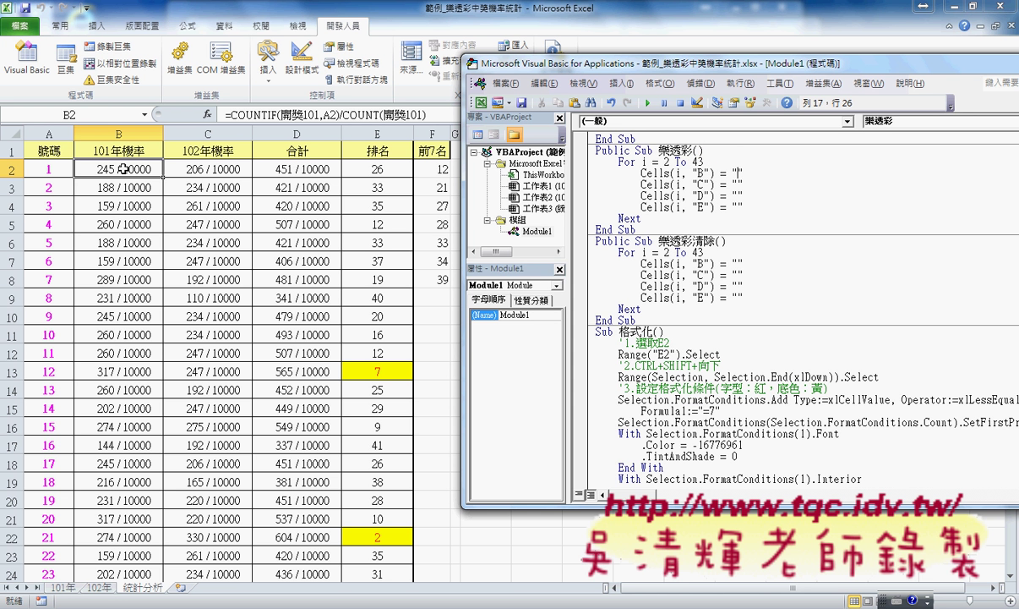
left_click(323, 113)
left_click_drag(427, 113, 227, 116)
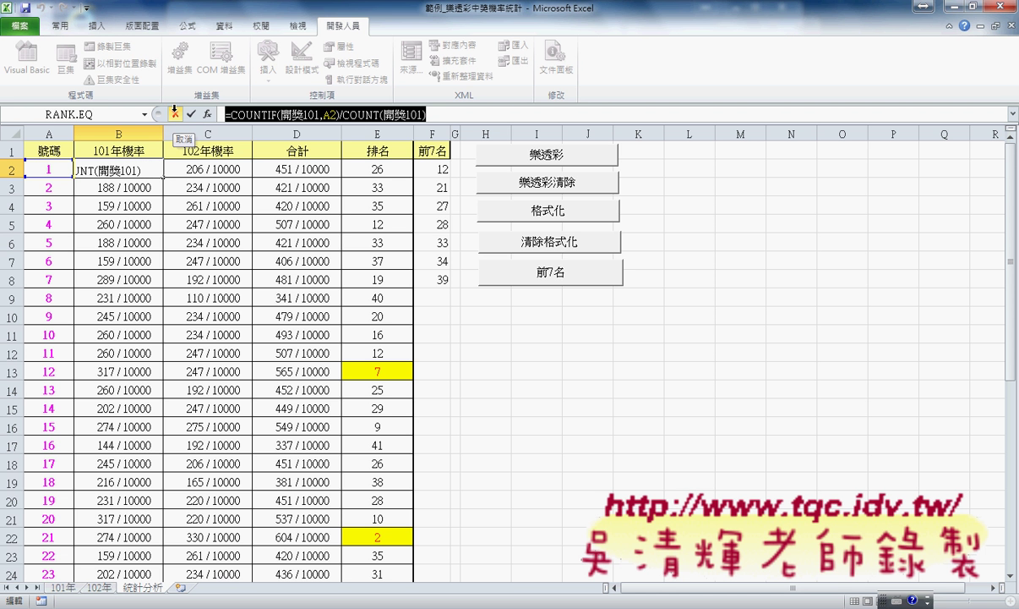
left_click(284, 608)
left_click(339, 583)
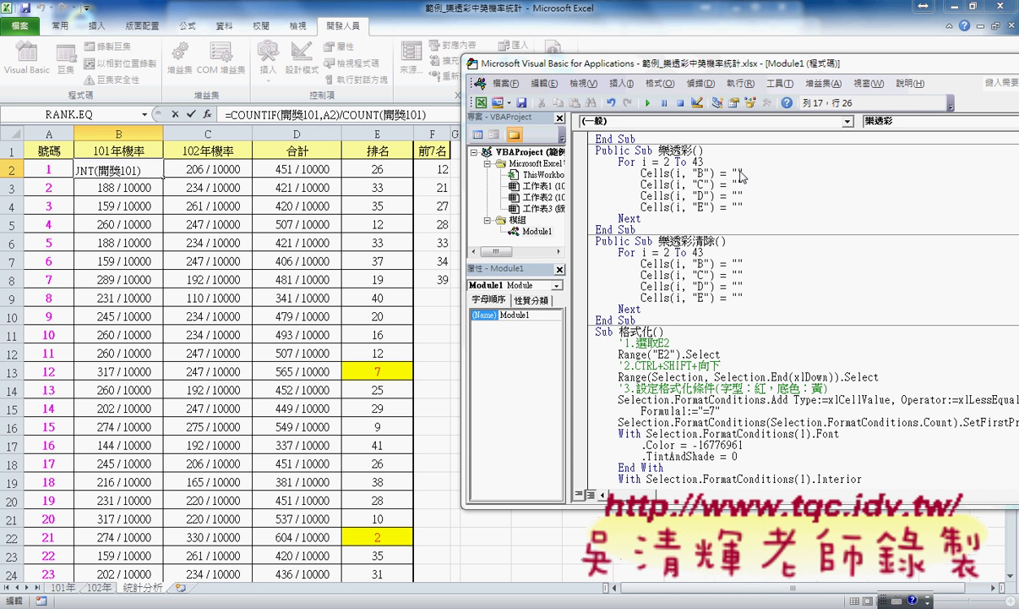
left_click(175, 113)
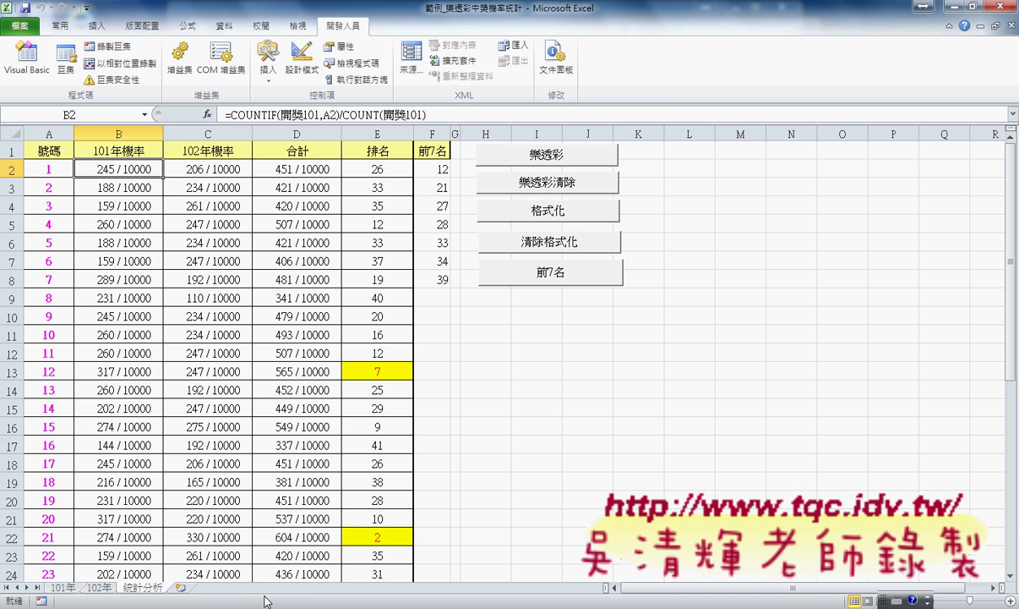
left_click(353, 521)
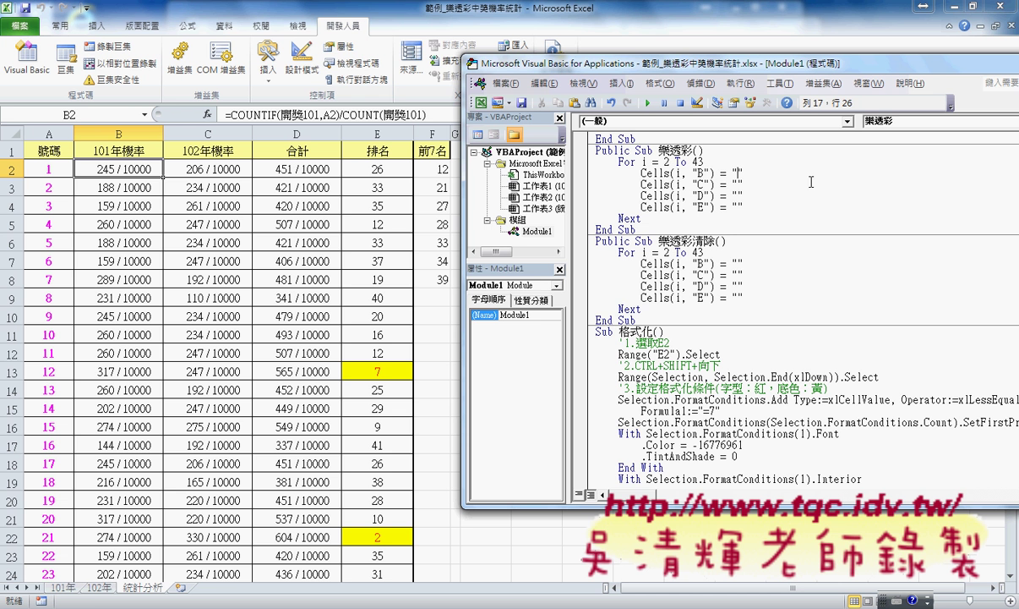
key("ctrl+v")
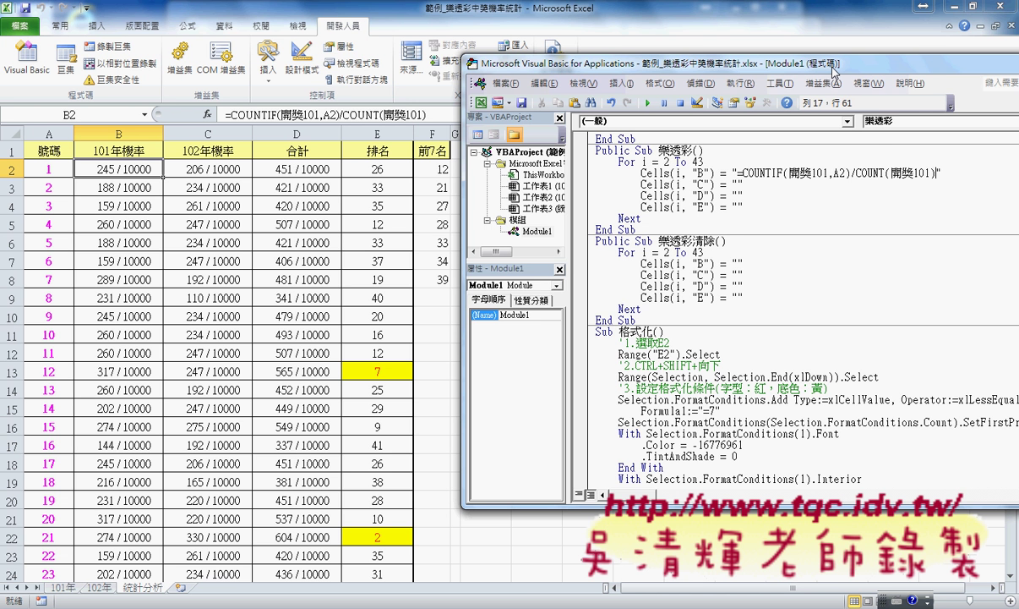
left_click_drag(793, 63, 613, 63)
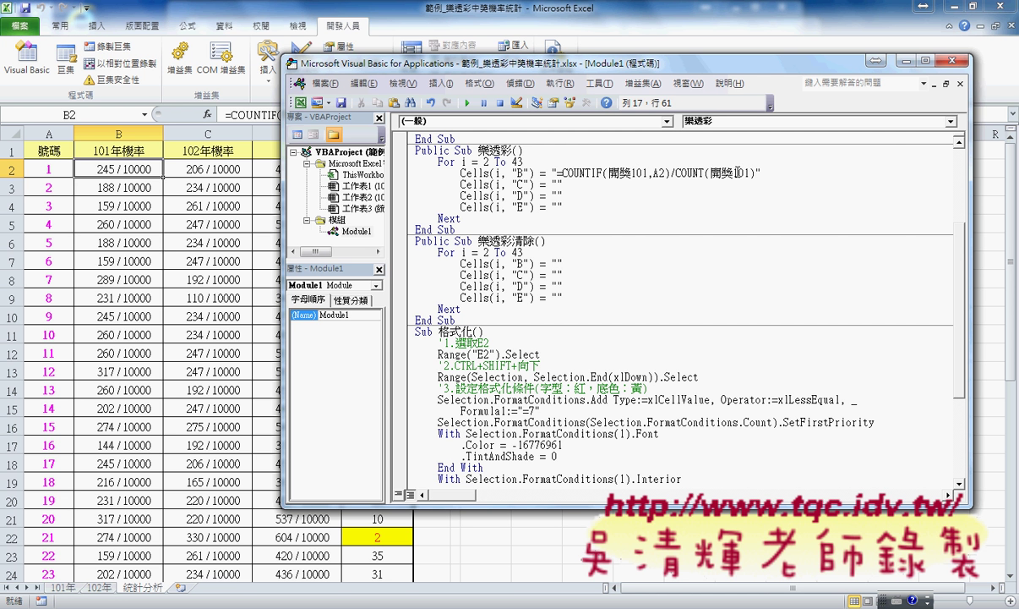
Replace the fixed row 2 in A2 with the loop counter via "&i&"
left_click(665, 172)
left_click_drag(665, 172, 658, 173)
type("i")
type("2")
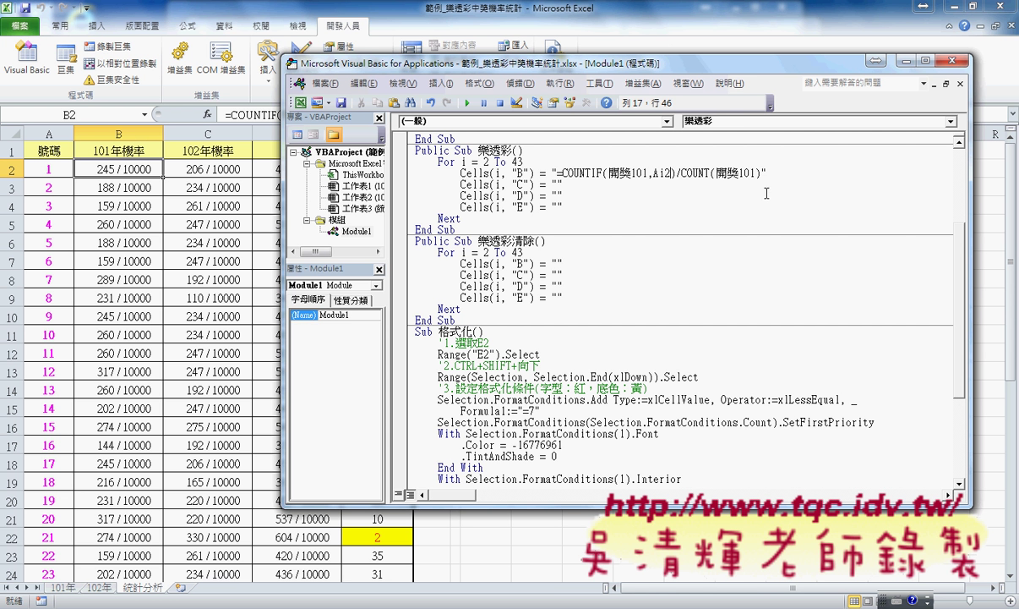
left_click_drag(658, 173, 671, 173)
type("2")
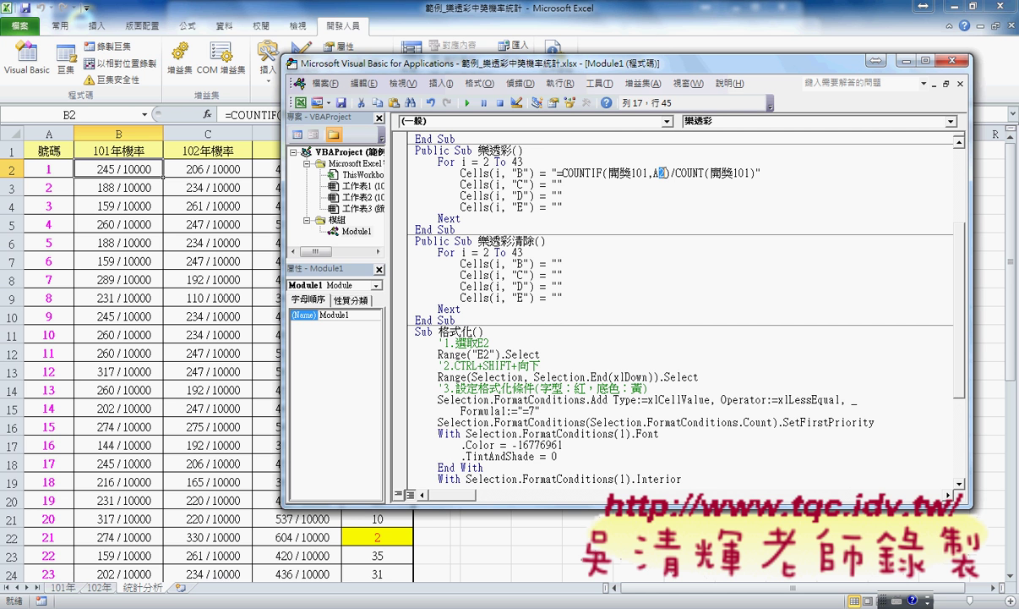
key("shift+Left")
type("\"")
type("\"")
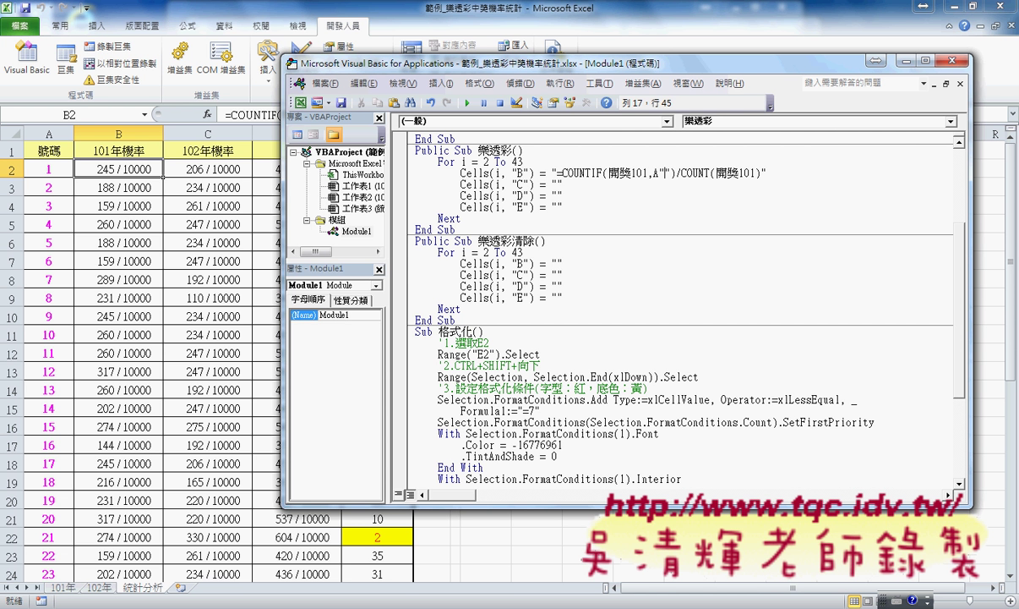
type("&")
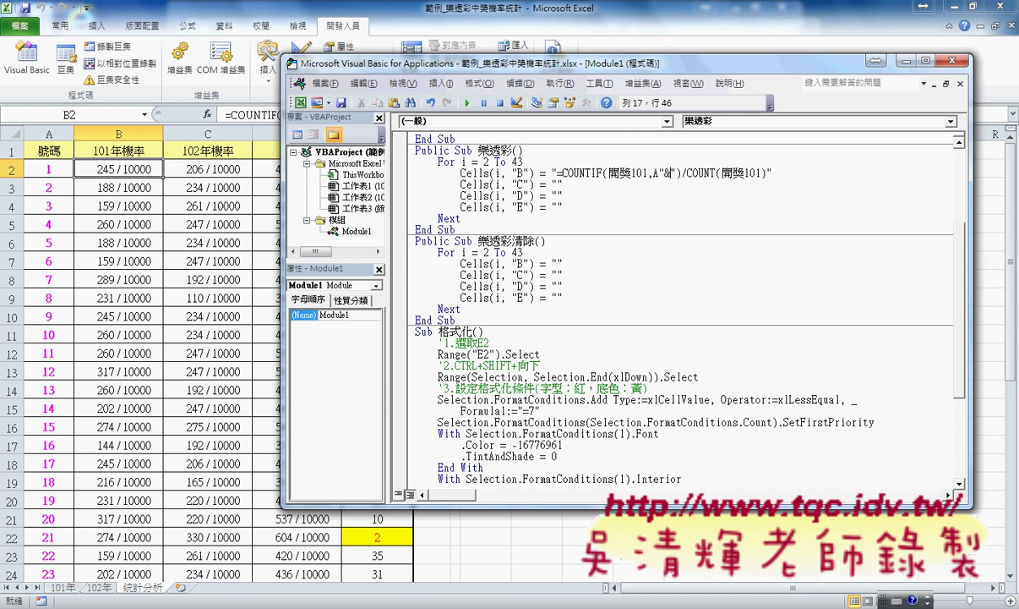
type("&")
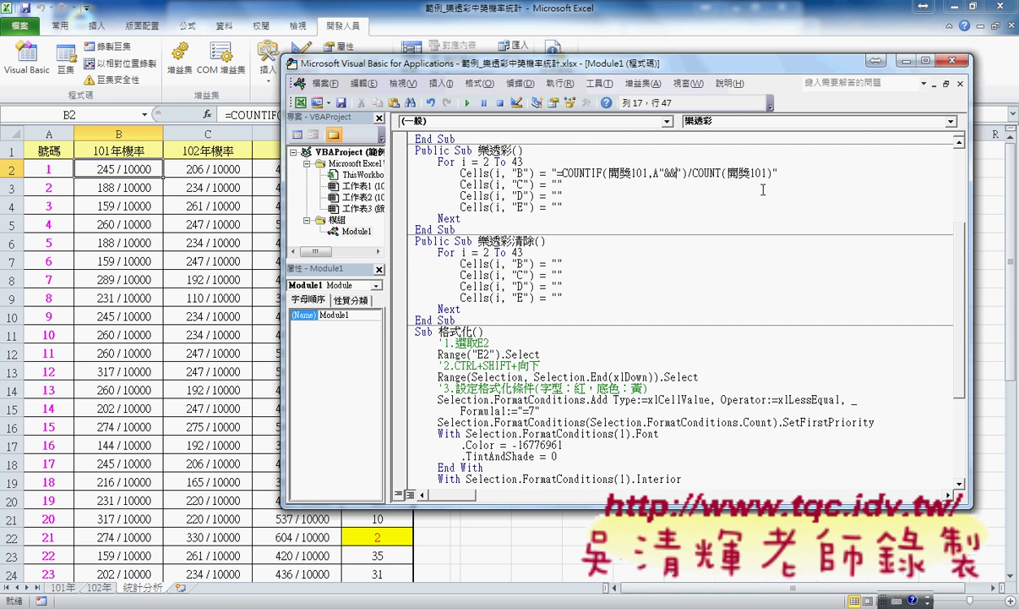
key("Left")
type("i")
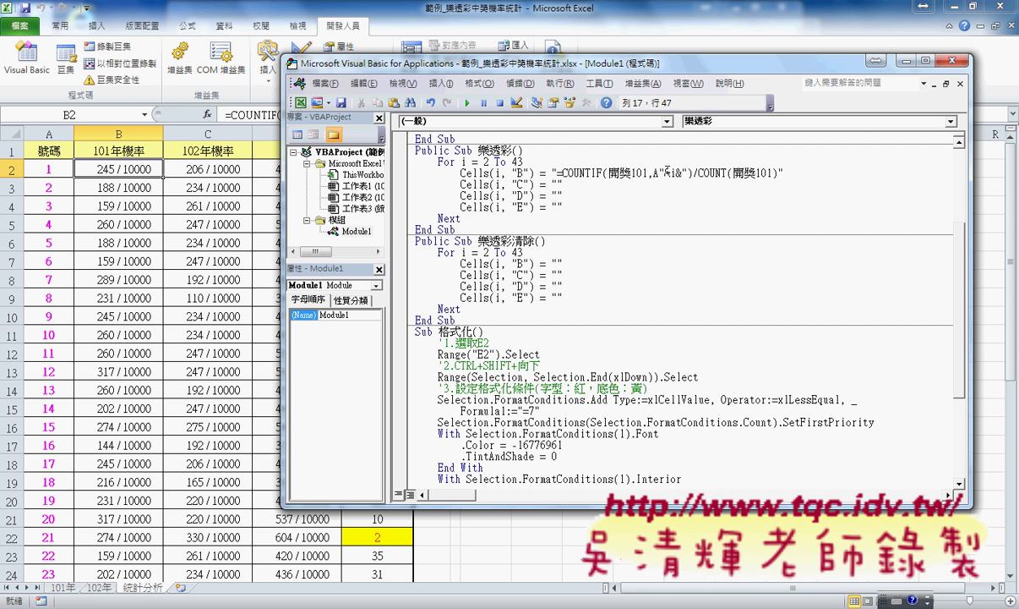
Add spaces around both & operators in the column B COUNTIF line
left_click(668, 173)
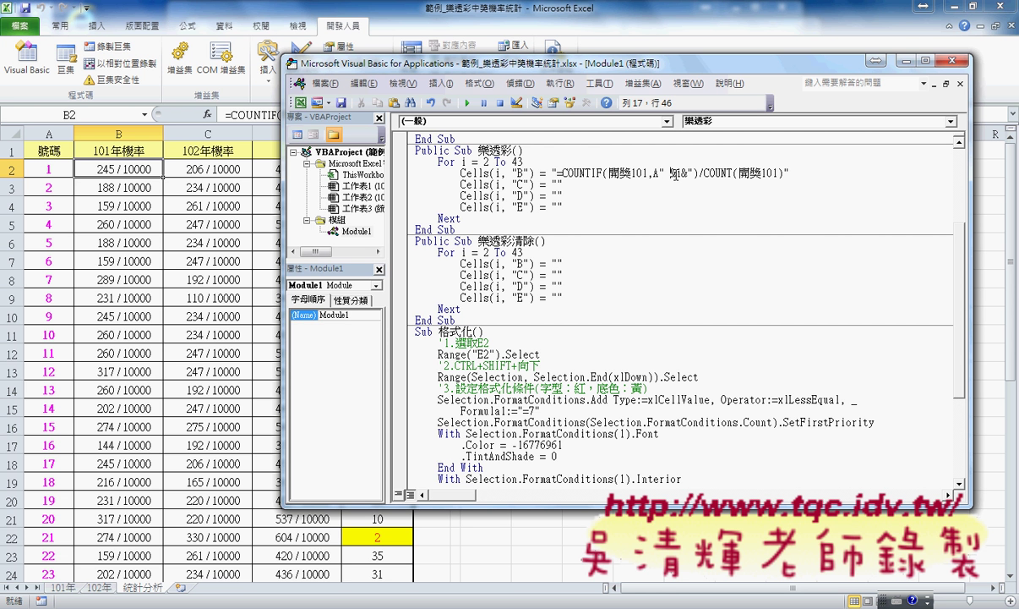
key("Right")
key("Right")
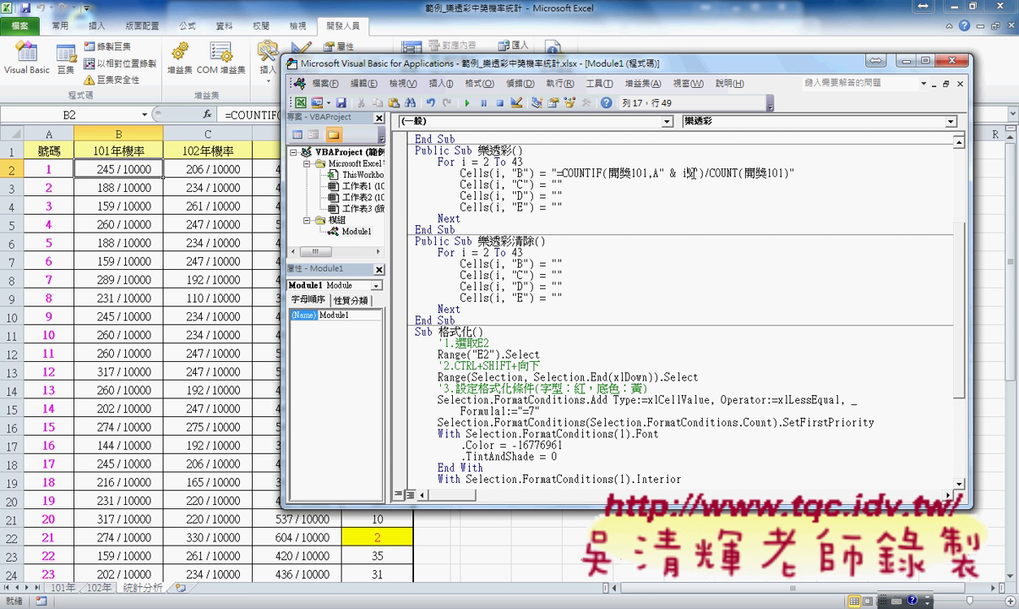
key("Right")
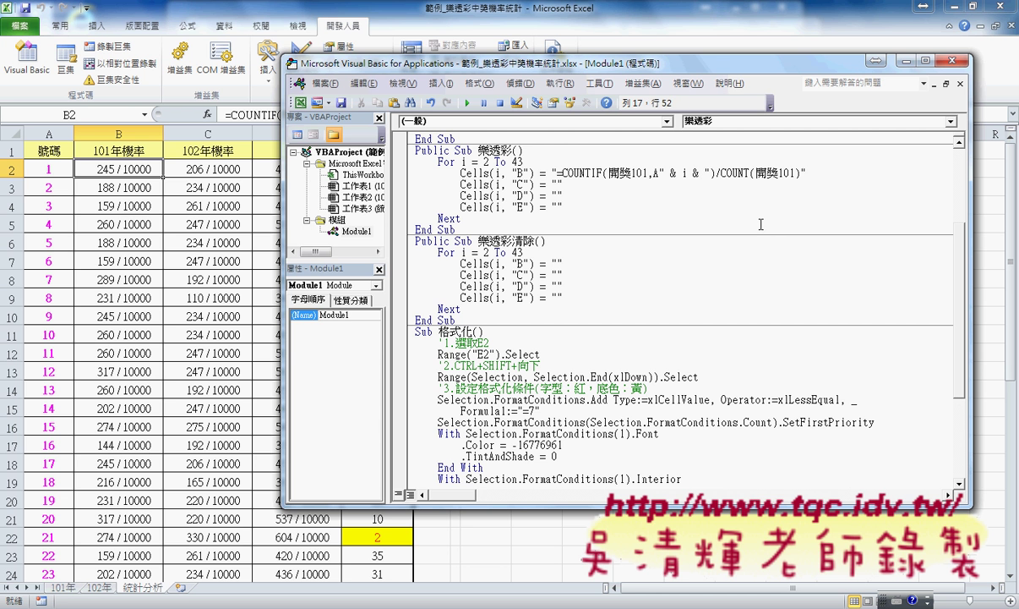
left_click(763, 233)
Copy the column B formula onto the column C line, changing both 開獎101 to 開獎102
left_click_drag(557, 173, 809, 173)
key("ctrl+c")
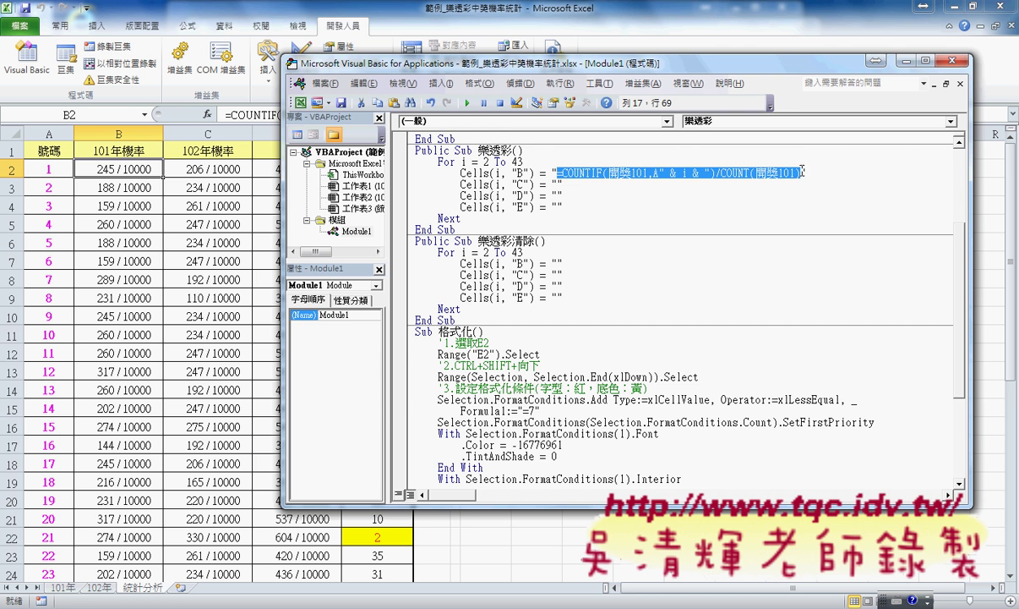
double_click(556, 184)
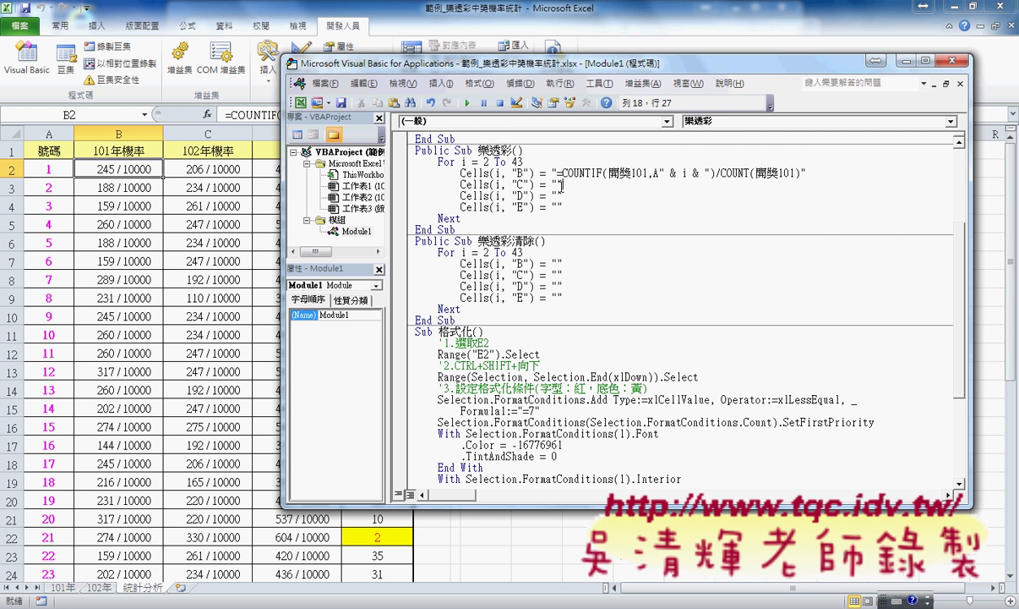
key("ctrl+v")
left_click_drag(636, 184, 642, 184)
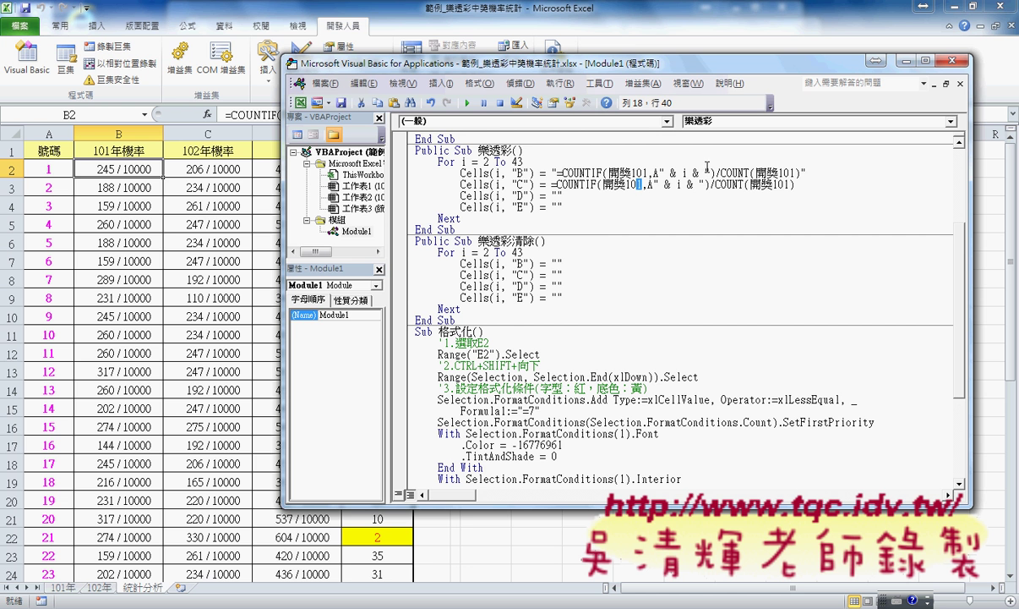
type("2")
left_click_drag(794, 185, 788, 185)
type("2")
Dismiss the compile error and add the missing opening quote before =COUNTIF
left_click(545, 208)
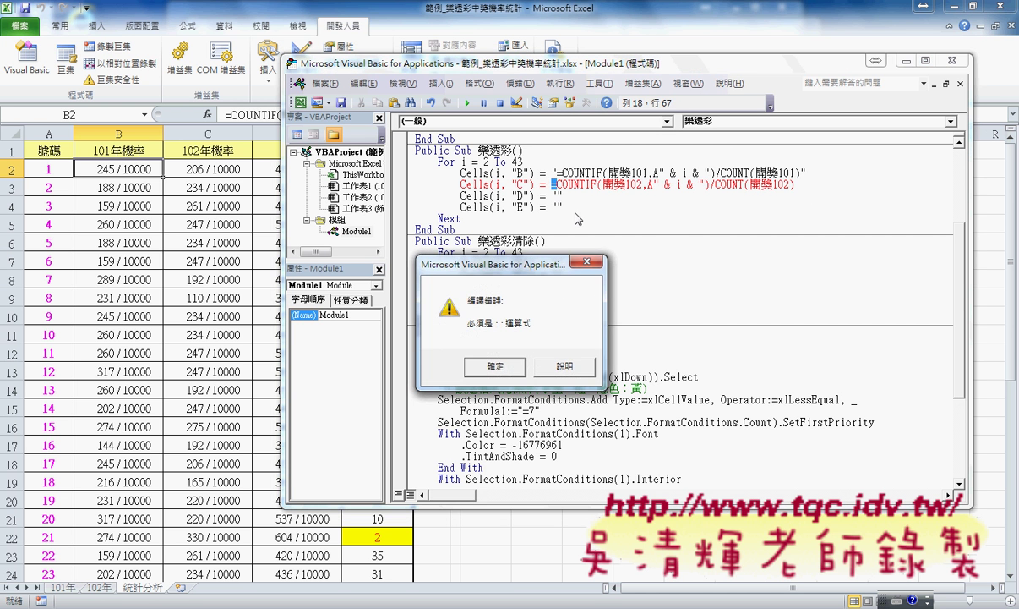
key("Return")
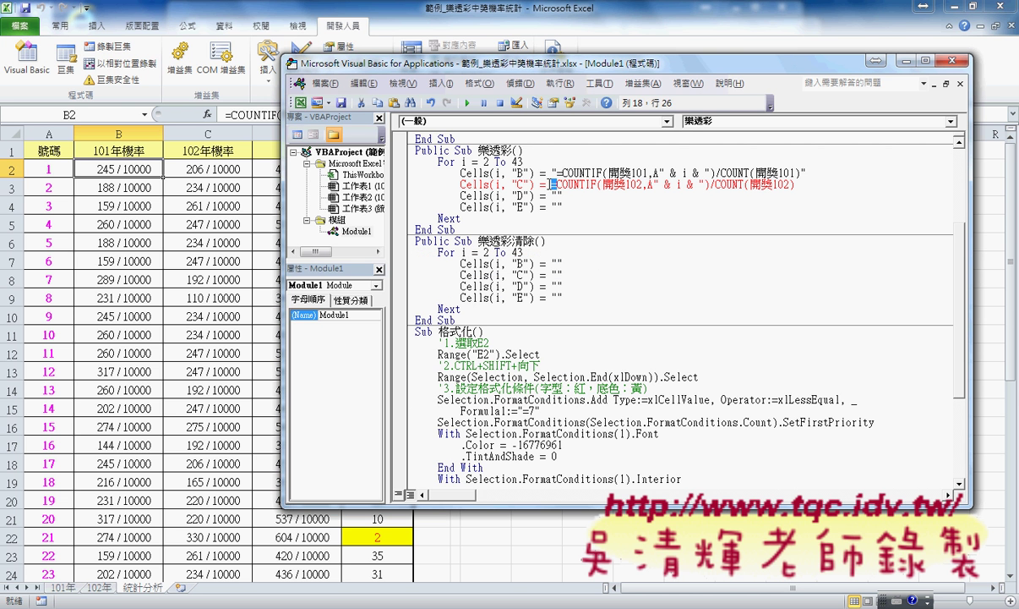
key("Right")
type("\"")
key("Down")
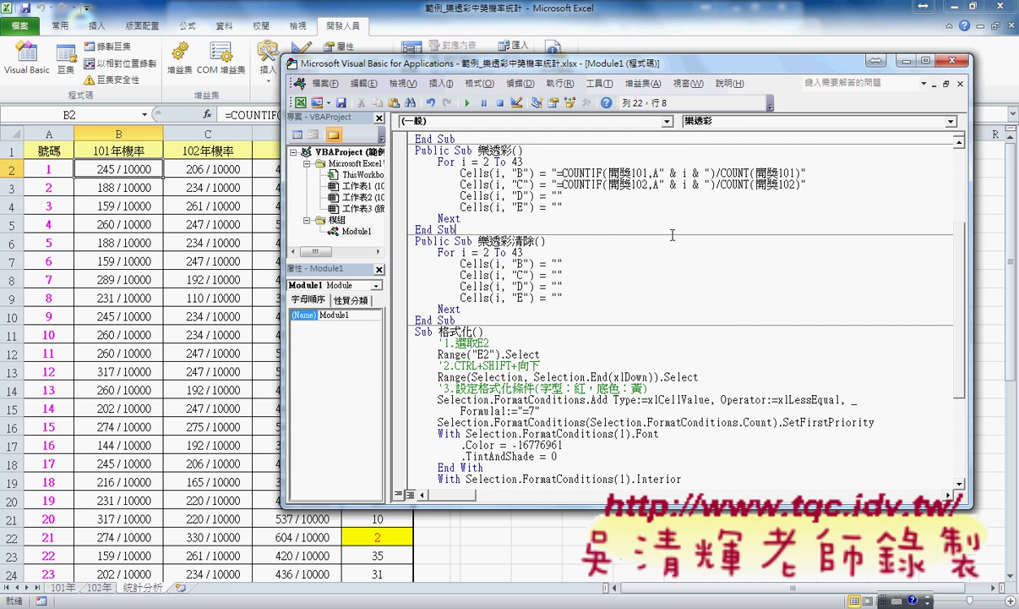
Check the D2 and D3 =B2+C2 totals and E2's RANK.EQ formula, then open the answer document
left_click(324, 169)
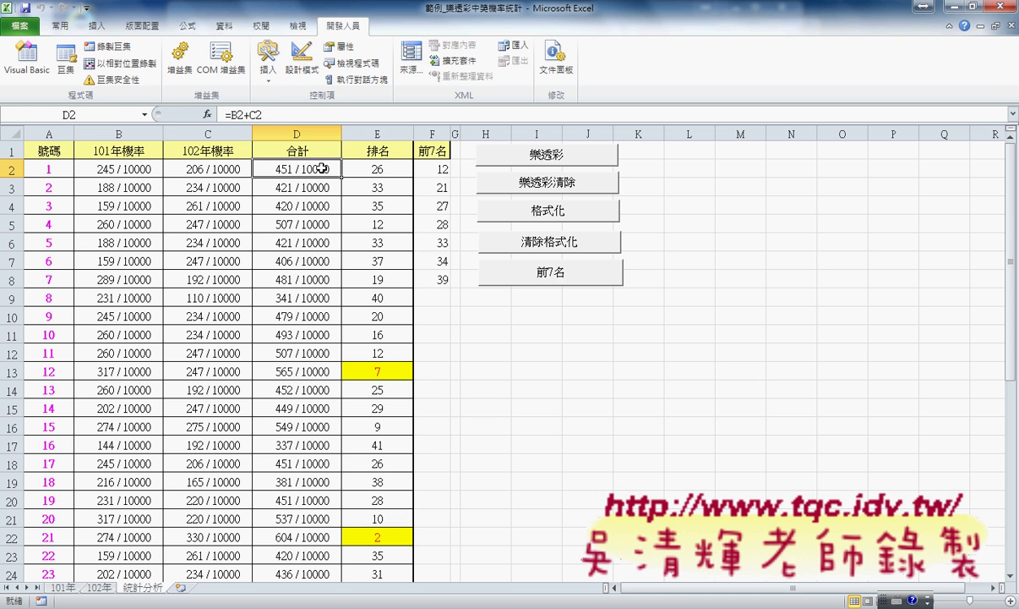
left_click_drag(262, 114, 226, 114)
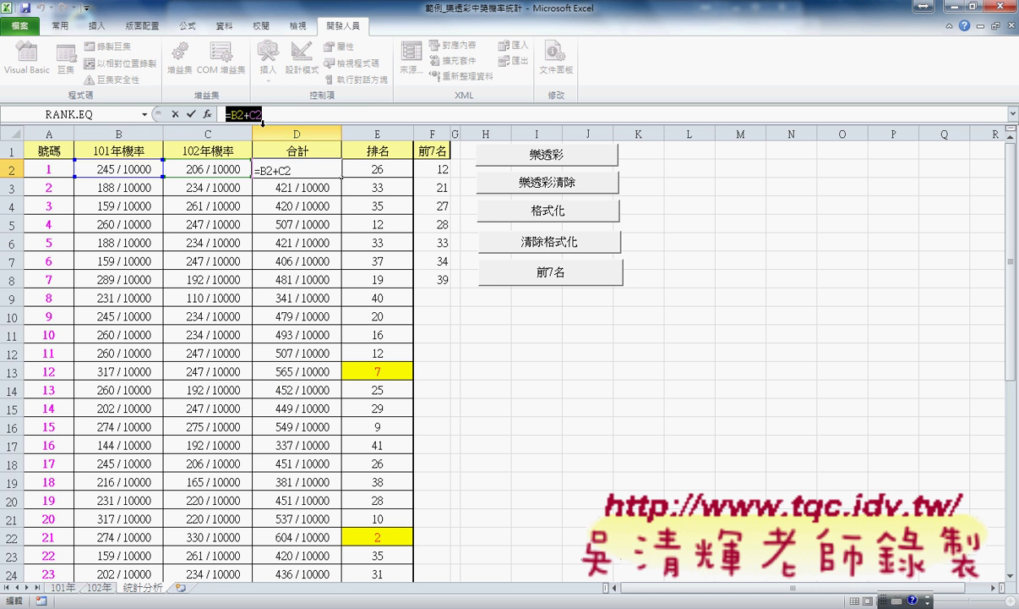
left_click(175, 114)
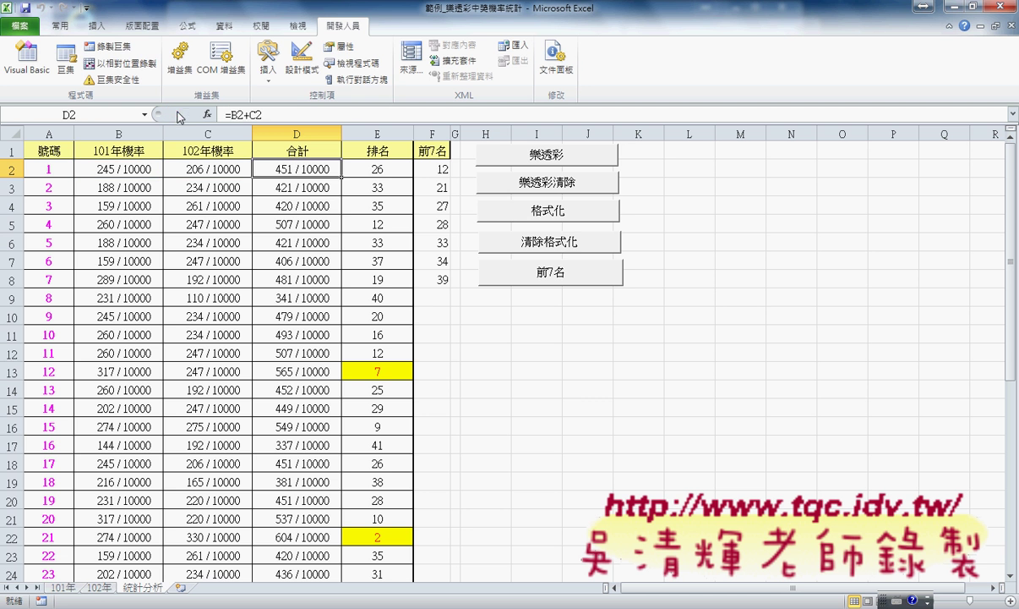
left_click(294, 184)
left_click(301, 170)
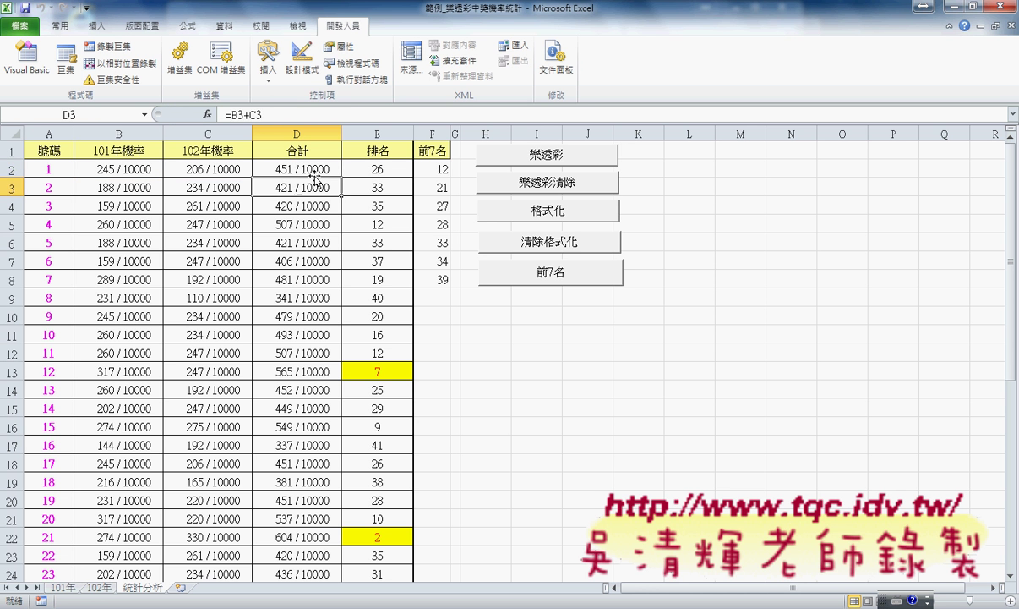
left_click(353, 166)
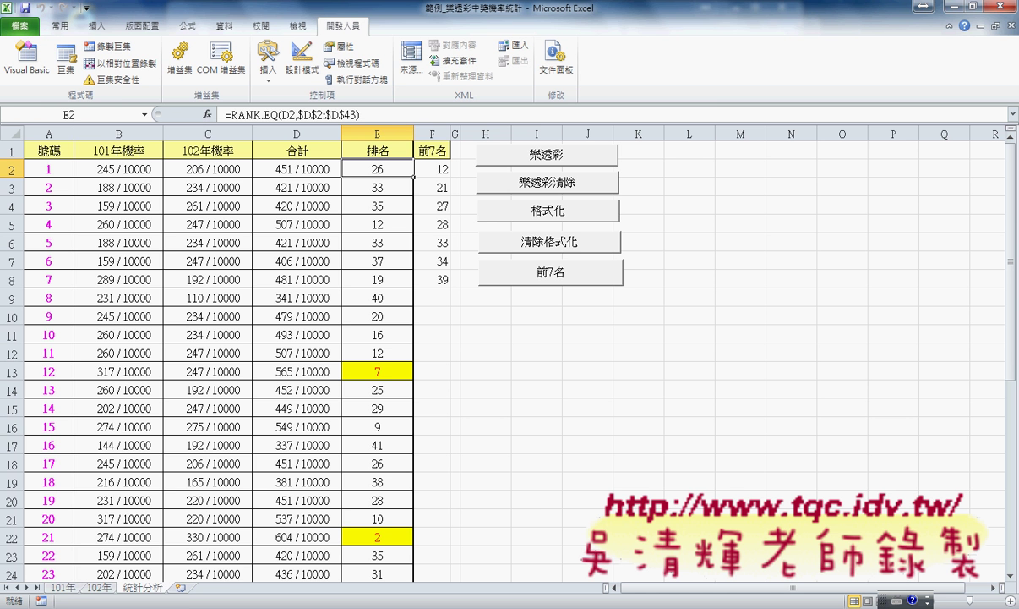
left_click(155, 537)
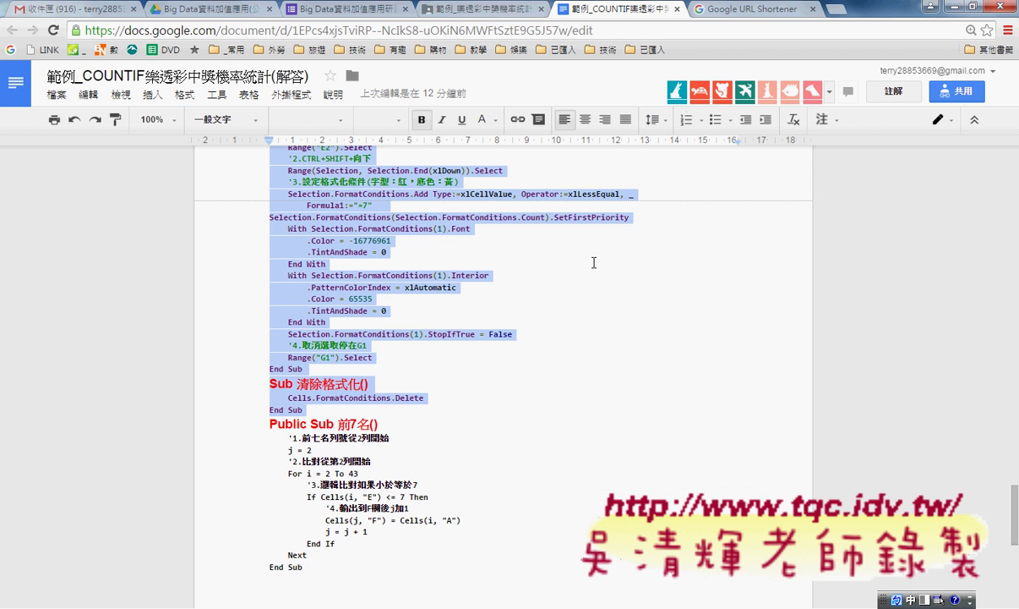
Copy the finished 樂透彩 macro code from the answer document and return to Excel
scroll(507, 245, "up", 5)
left_click(460, 238)
scroll(355, 329, "up", 4)
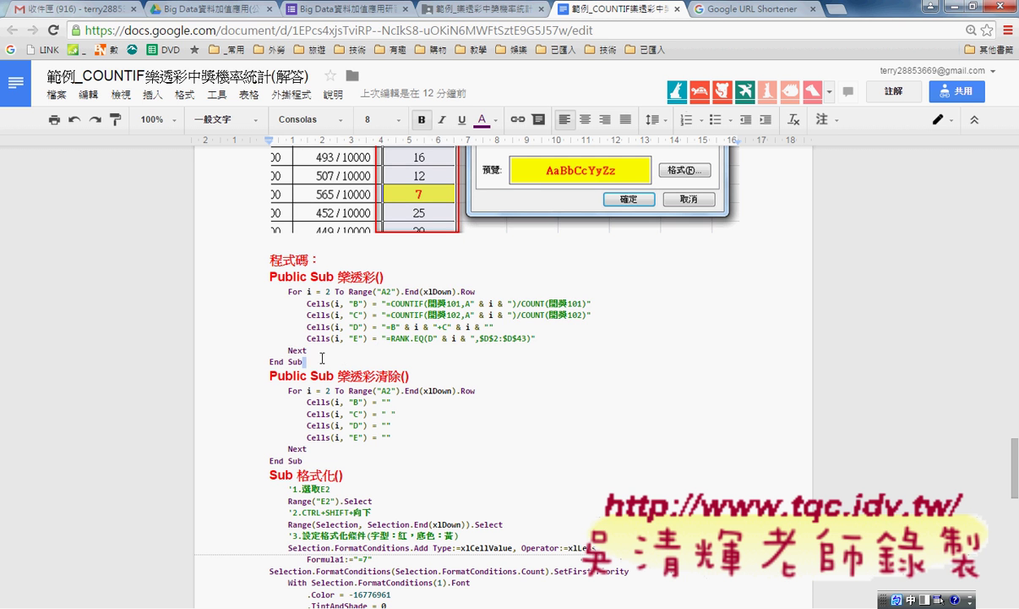
left_click_drag(322, 358, 393, 281)
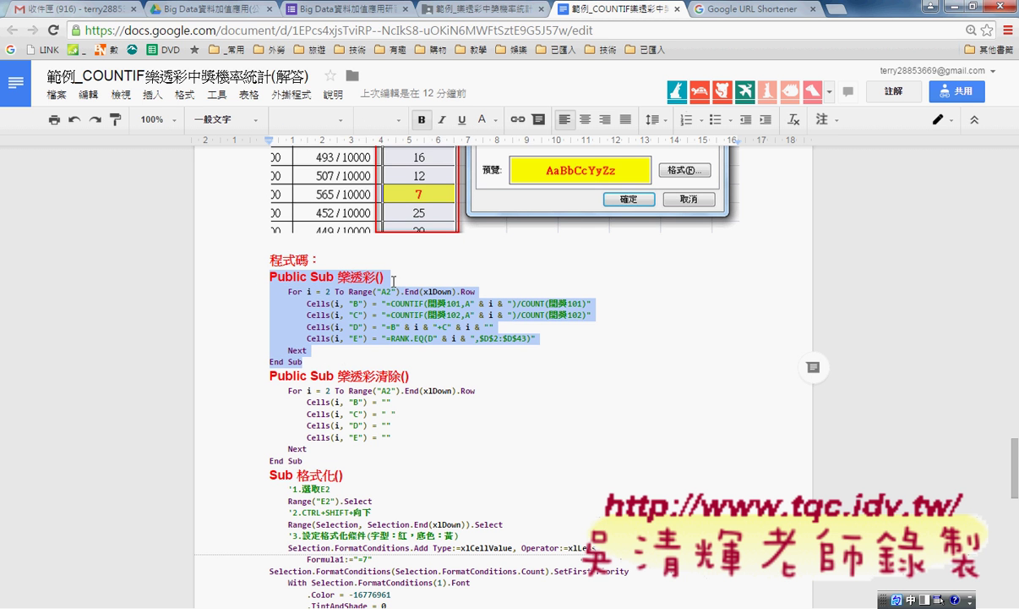
key("alt+Tab")
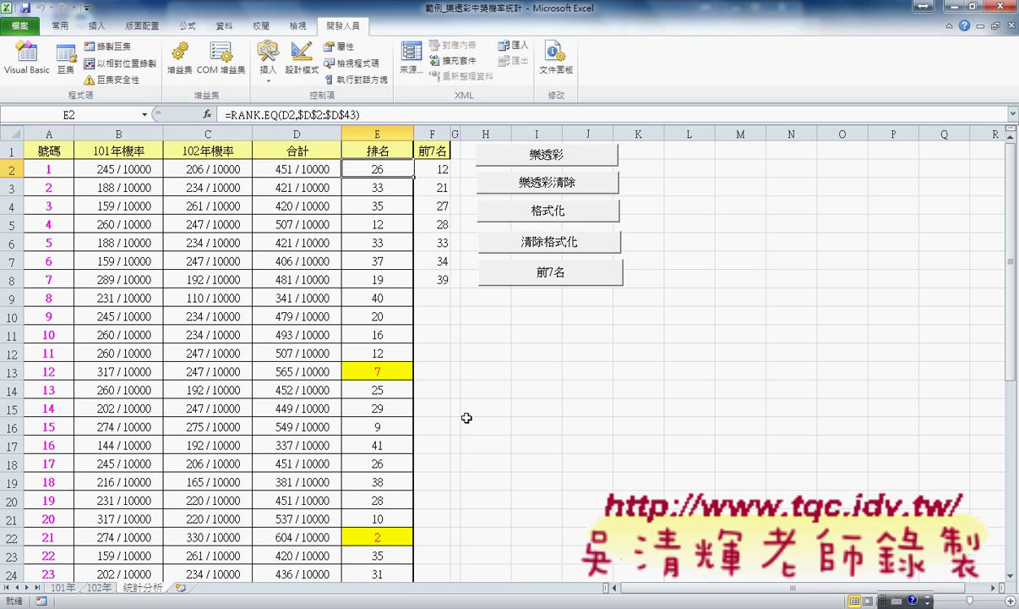
Replace the 樂透彩 sub body with the copied code filling D totals and E ranks
left_click(338, 507)
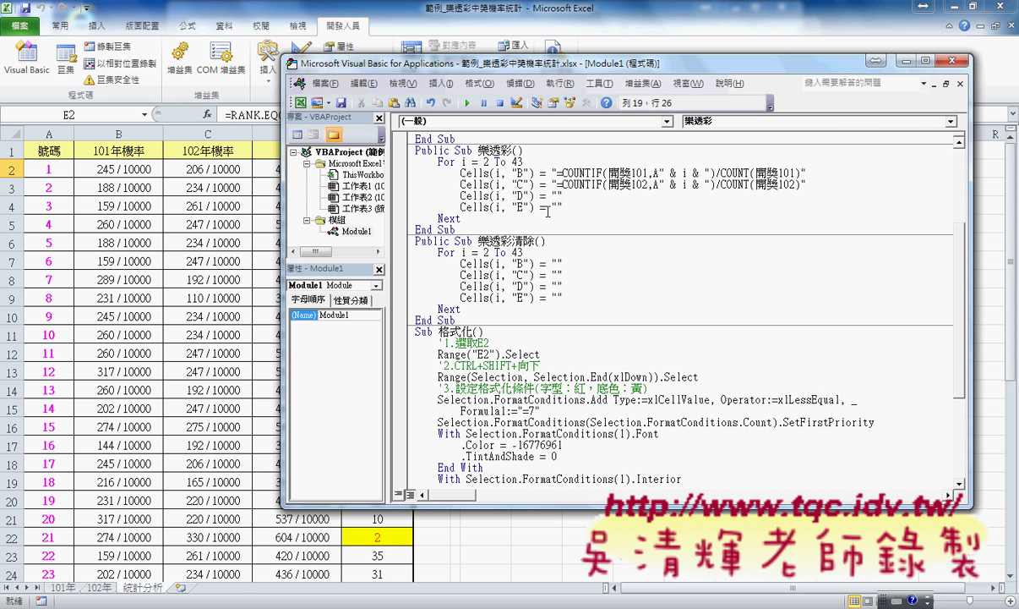
left_click_drag(457, 229, 400, 158)
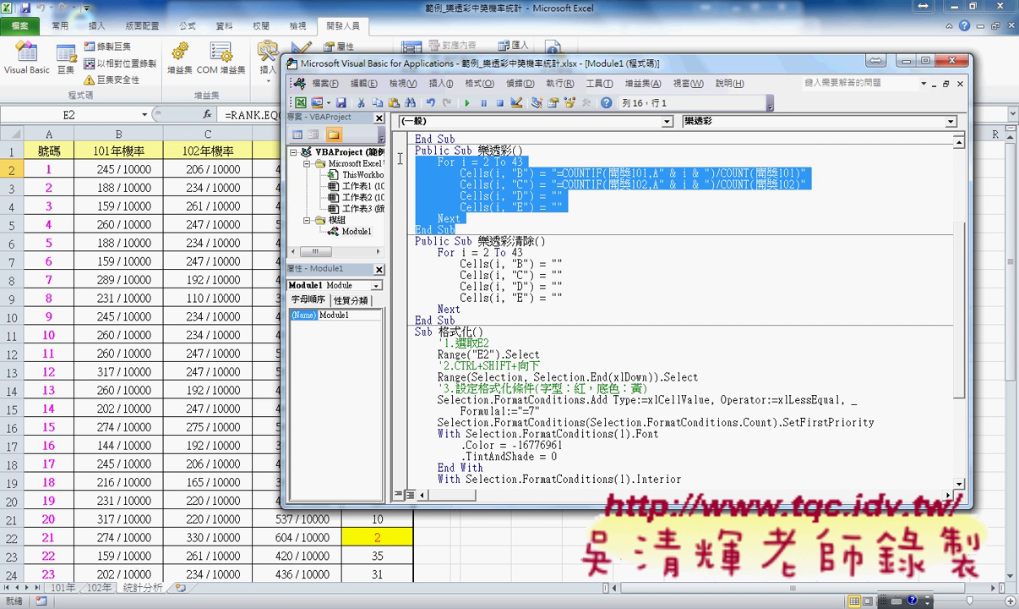
type("Public Sub 樂透彩()     For i = 2 To Range(\"A2\").End(xlDown).Row         Cells(i, \"B\") = \"=COUNTIF(開獎101,A\" & i & \")/COUNT(開獎101)\"         Cells(i, \"C\") = \"=COUNTIF(開獎102,A\" & i & \")/COUNT(開獎102)\"         Cells(i, \"D\") = \"=B\" & i & \"+C\" & i & \"\"         Cells(i, \"E\") = \"=RANK.EQ(D\" & i & \",$D$2:$D$43)\"     Next End Sub")
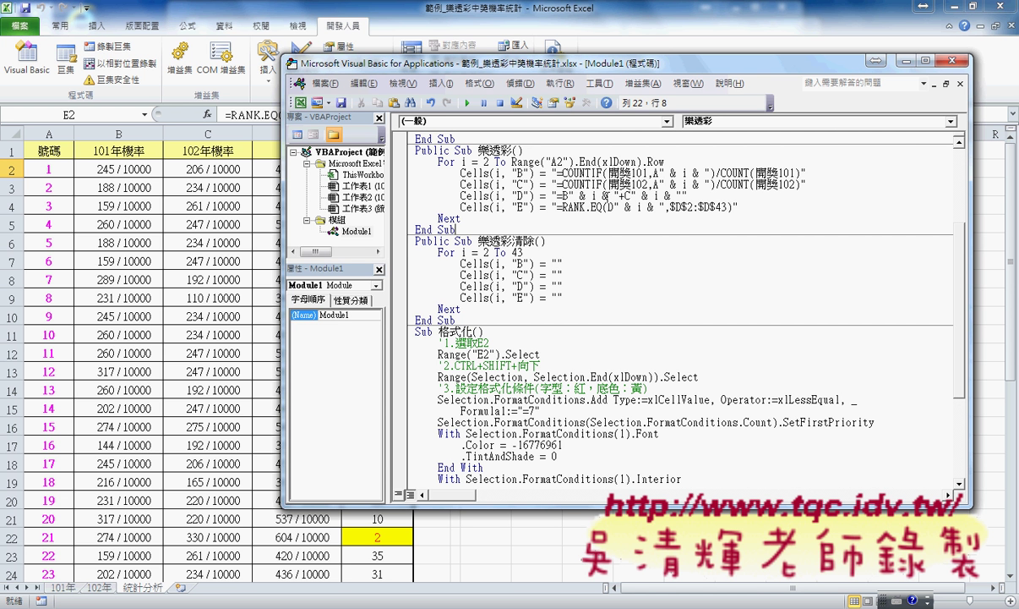
left_click_drag(568, 195, 620, 195)
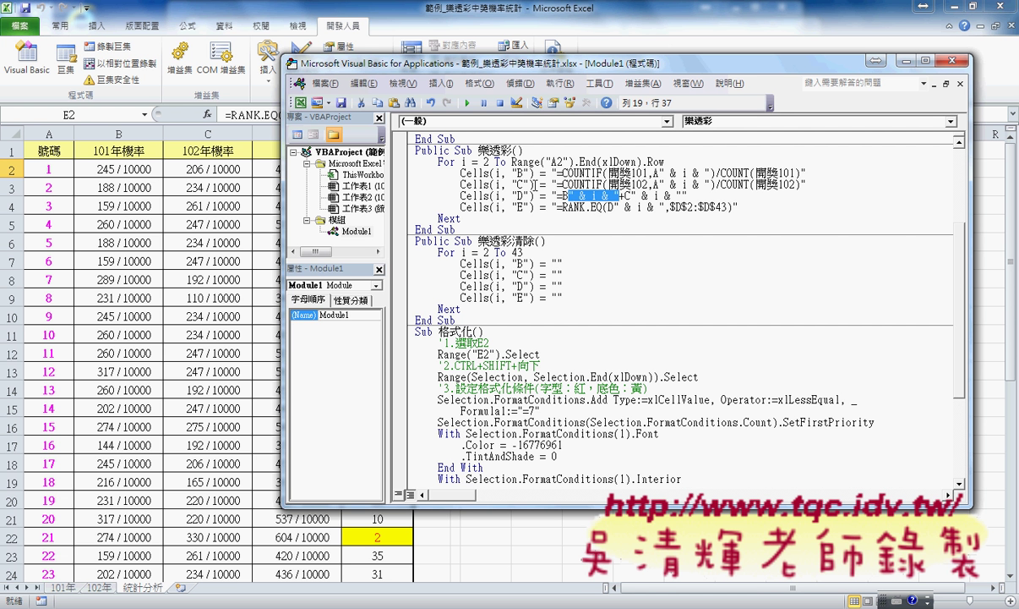
Briefly set the loop end to 43, undo it, and return to the worksheet
left_click_drag(511, 161, 700, 162)
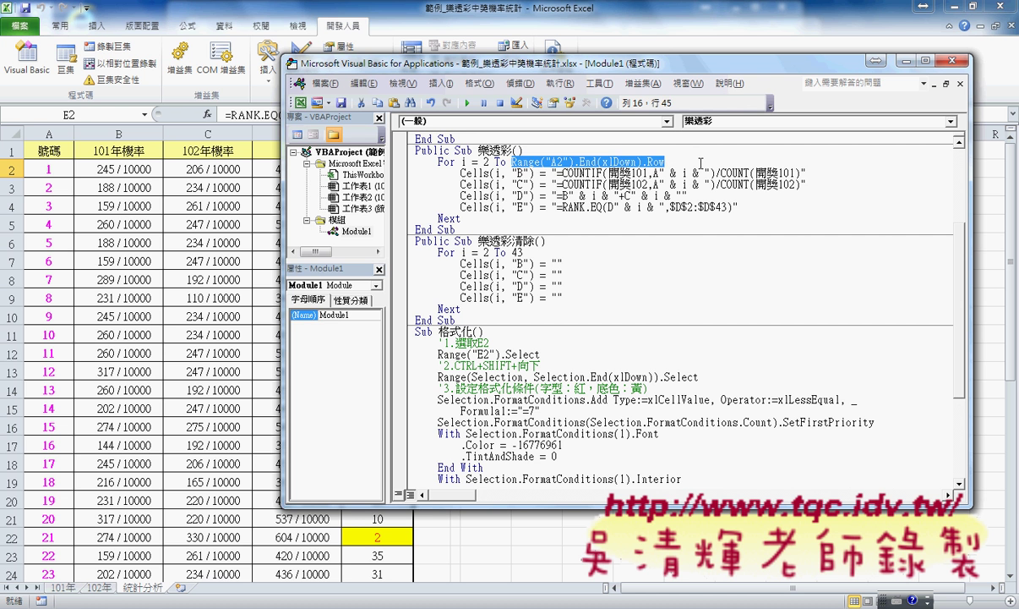
type("43")
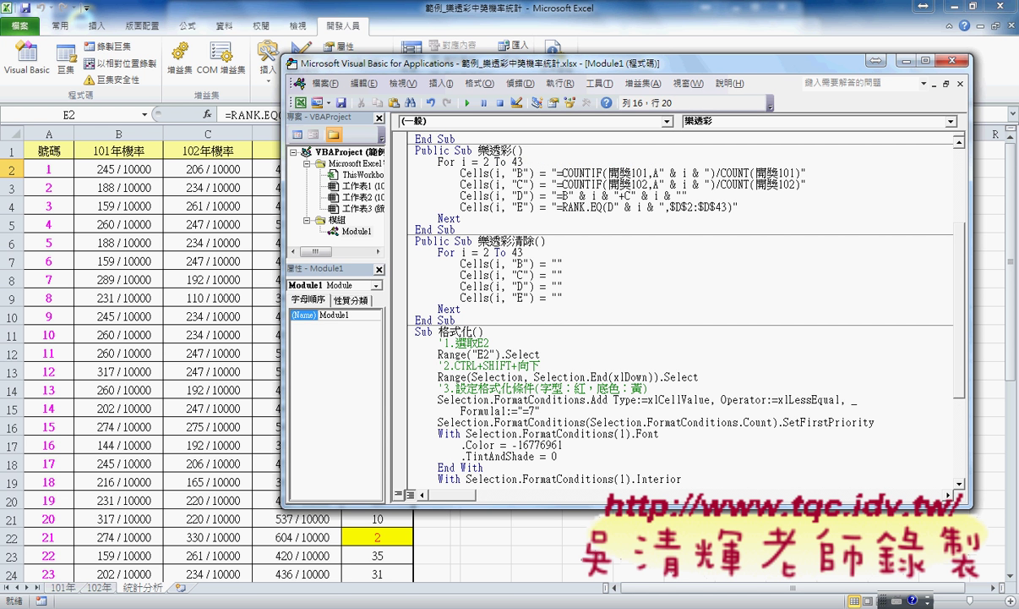
key("ctrl+z")
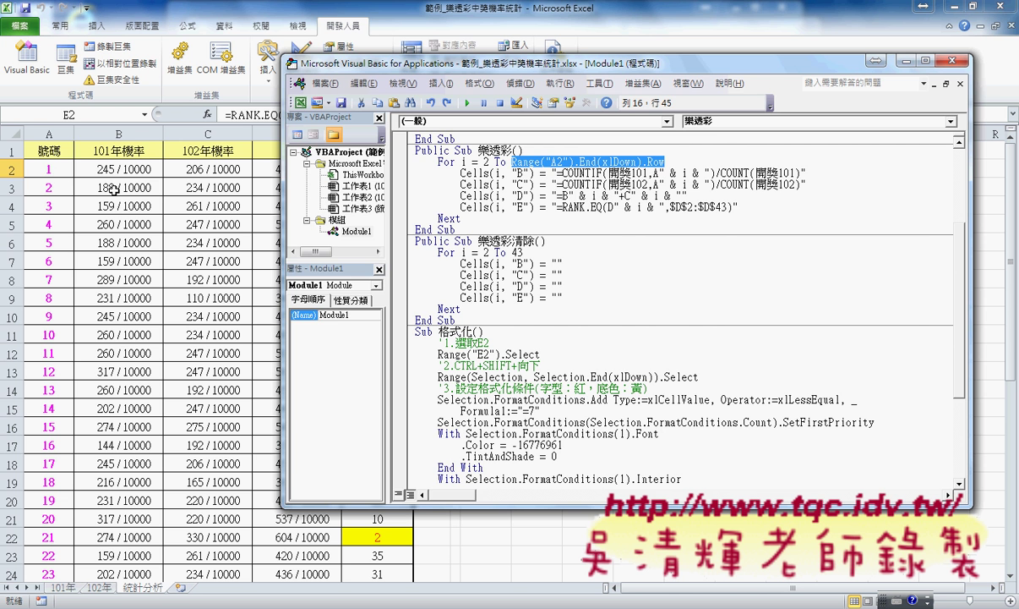
left_click(52, 170)
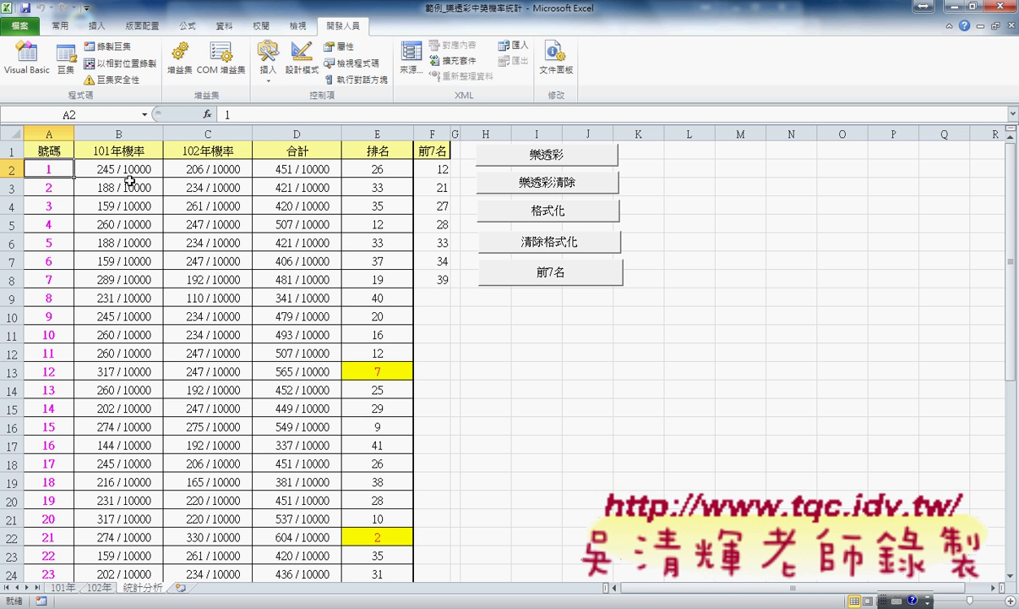
Jump to the last number in column A, then bring the VBA editor forward
key("ctrl+Down")
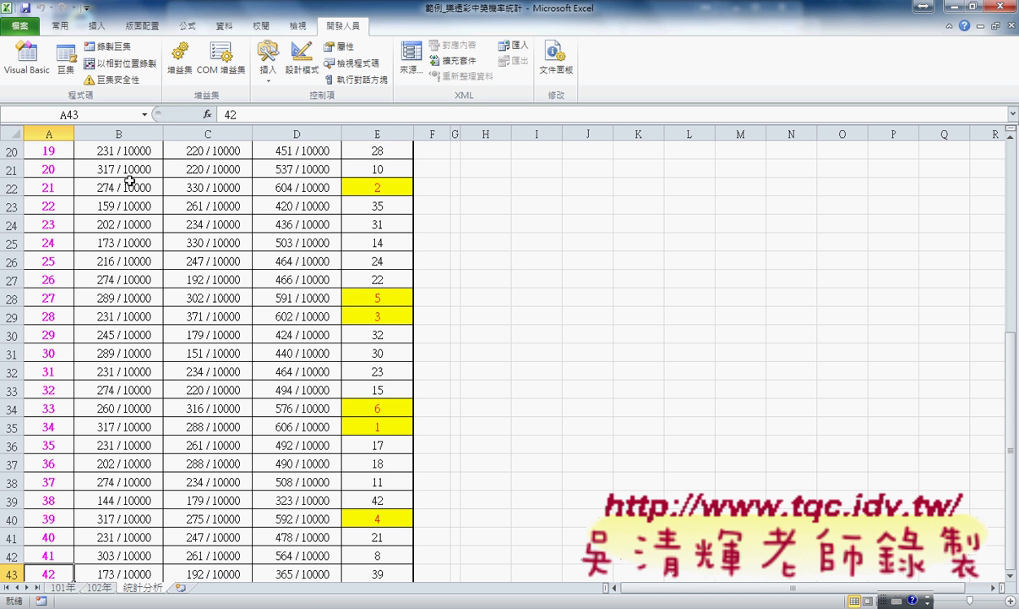
left_click(281, 605)
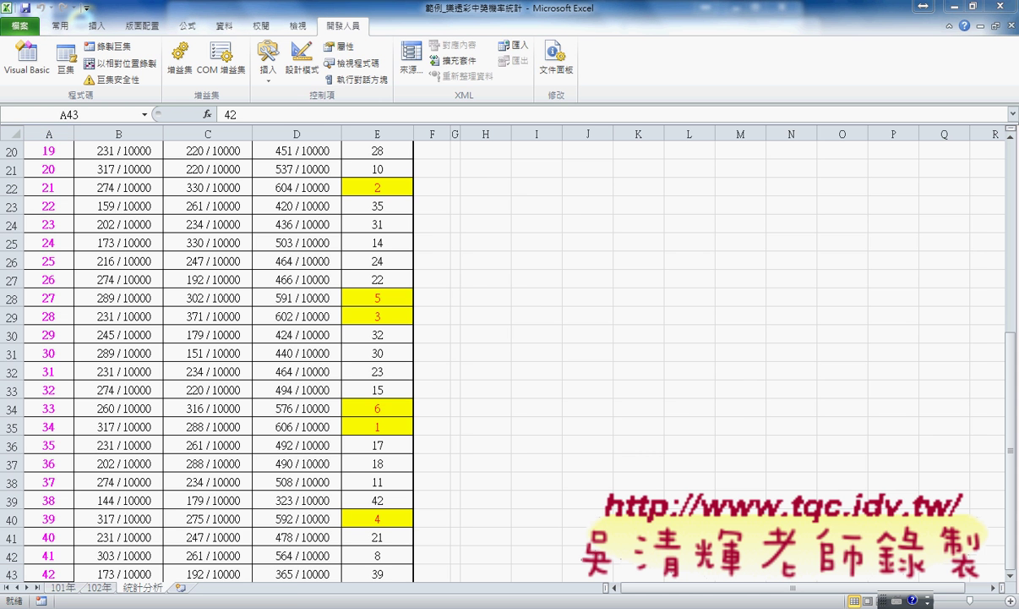
left_click(349, 578)
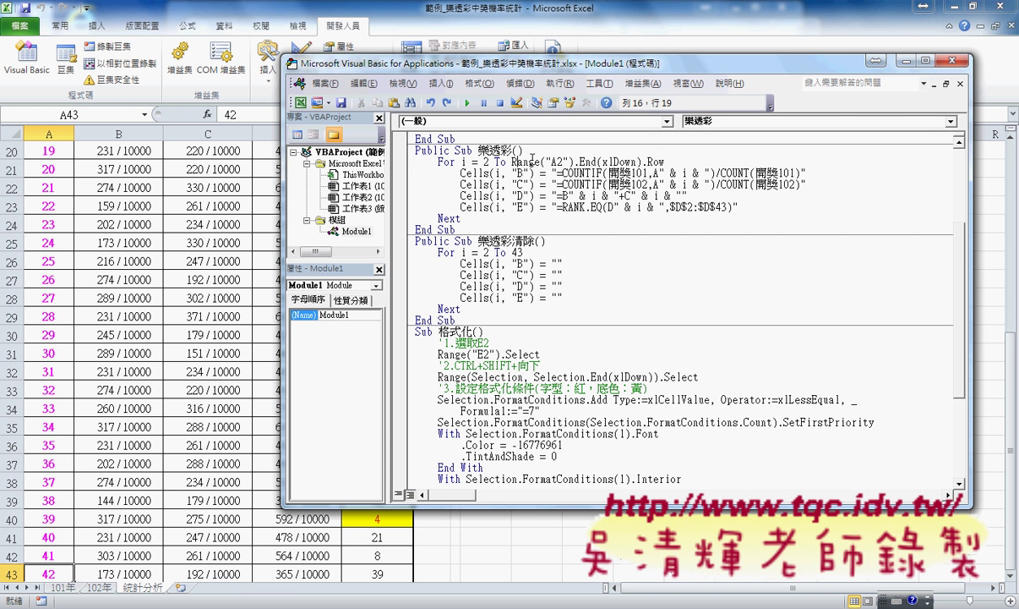
Retype the loop's end bound as Range("A2").End(xlDown).Row using IntelliSense suggestions
left_click_drag(573, 162, 509, 161)
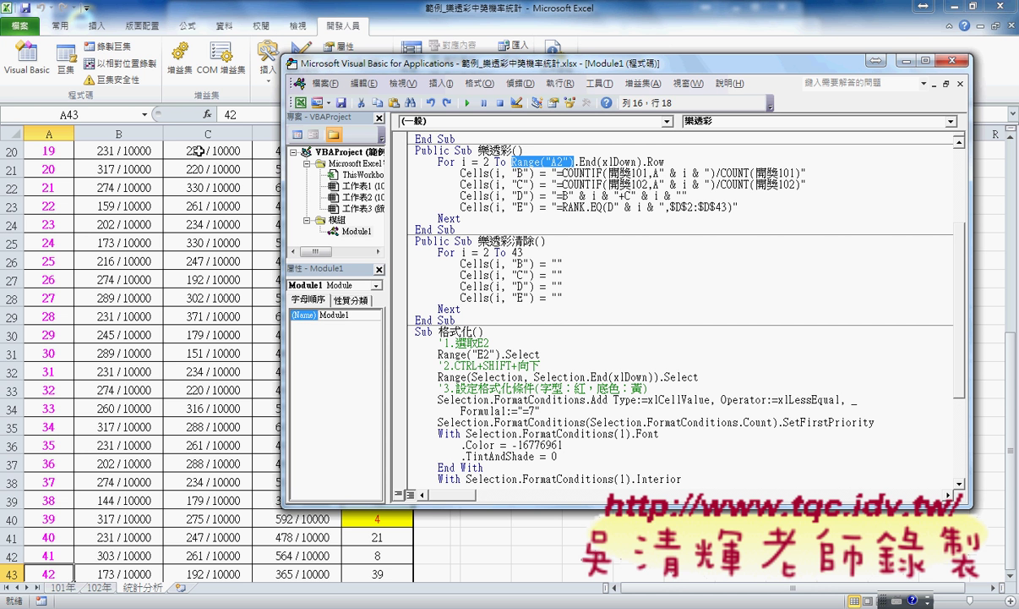
left_click_drag(664, 161, 574, 161)
type(".")
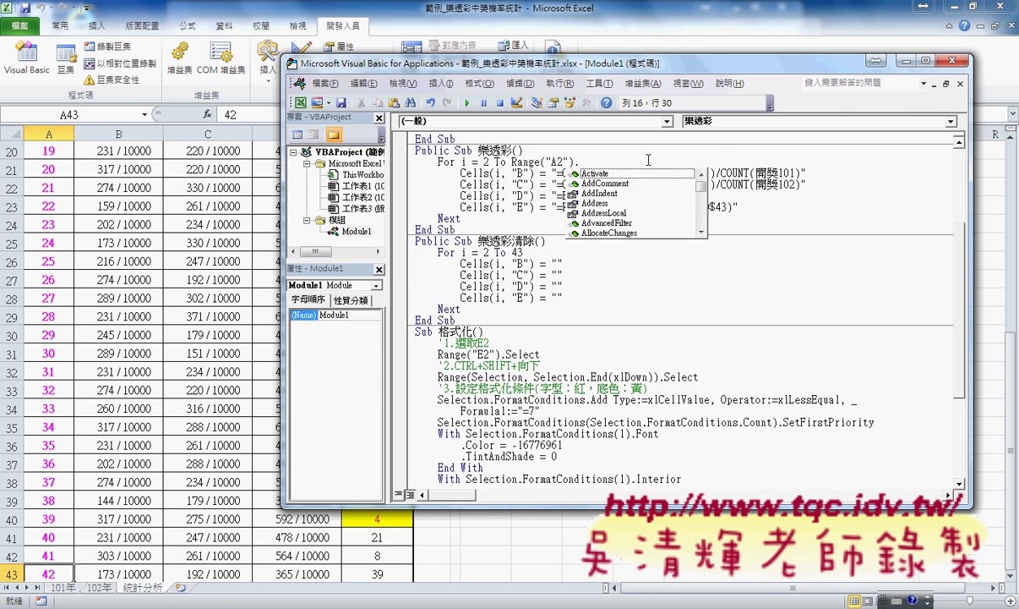
type("E")
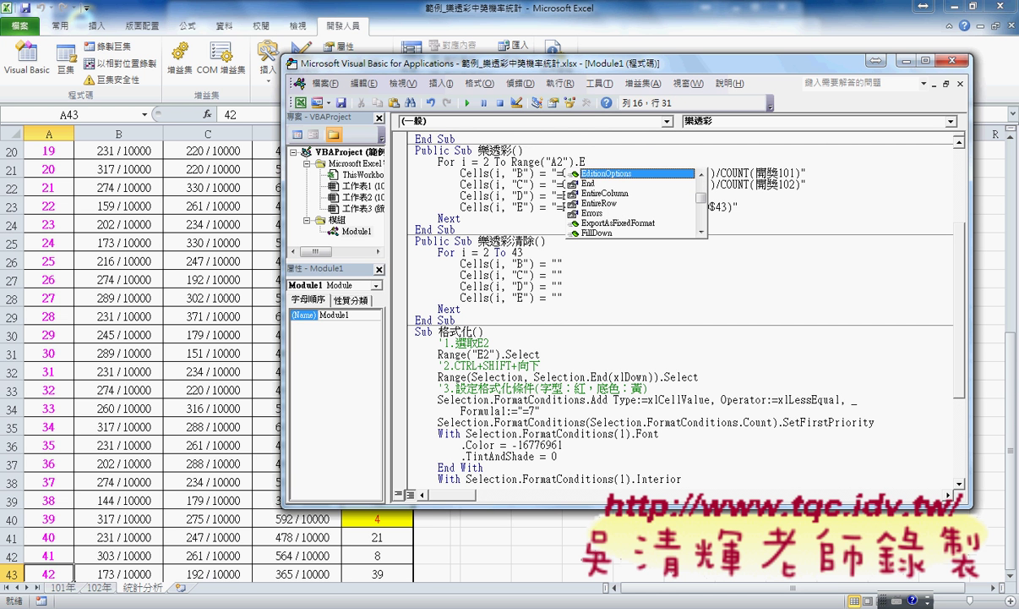
key("Down")
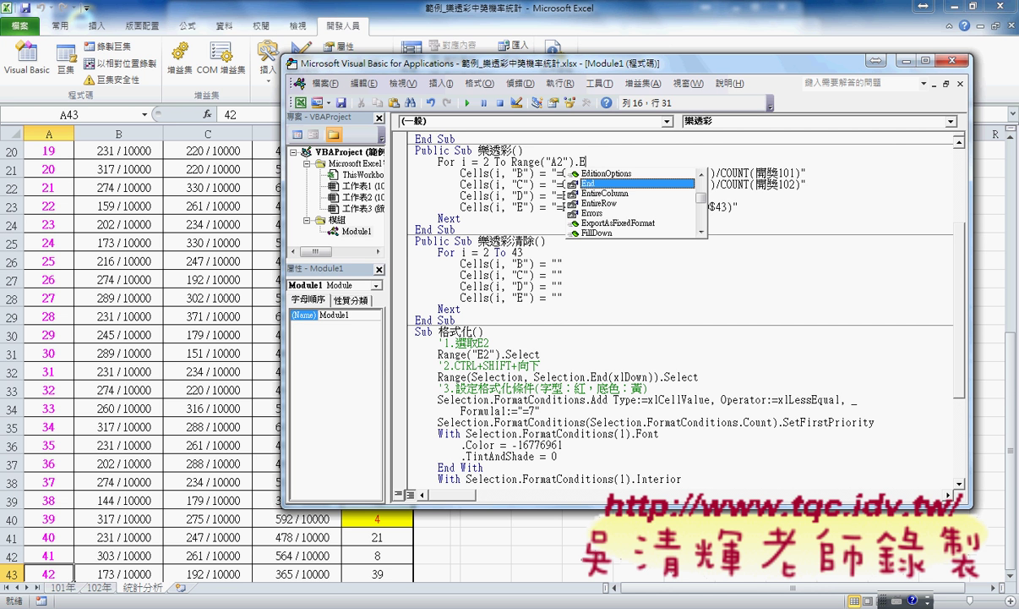
key("Tab")
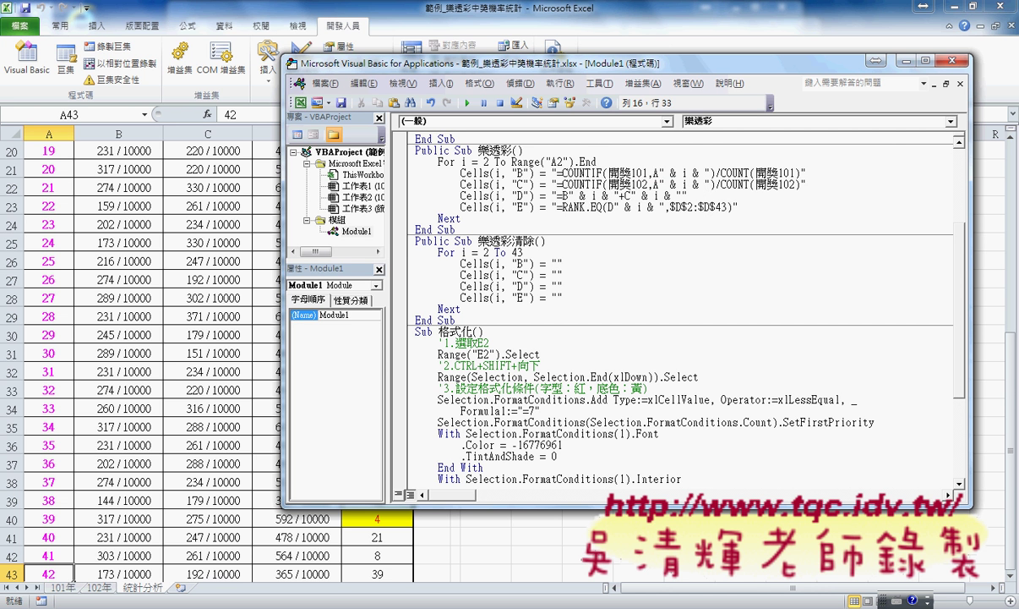
type("(")
key("Up")
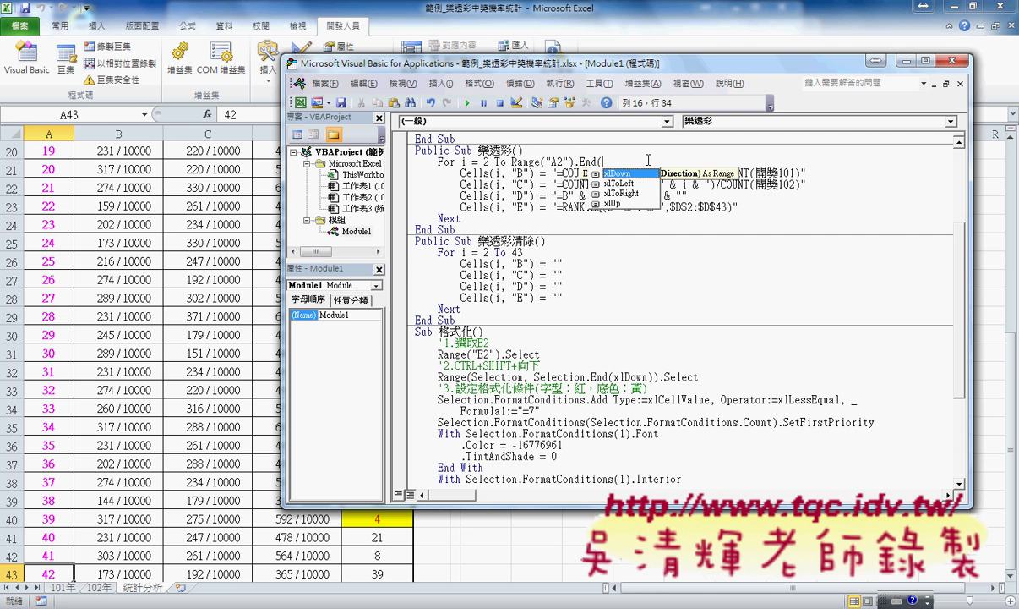
key("space")
key("BackSpace")
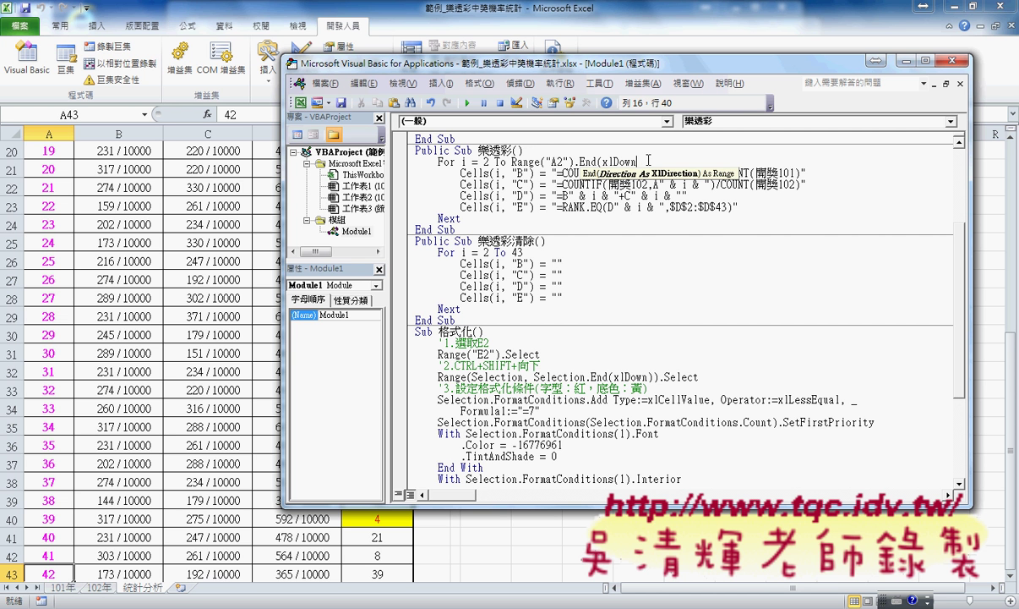
type(").")
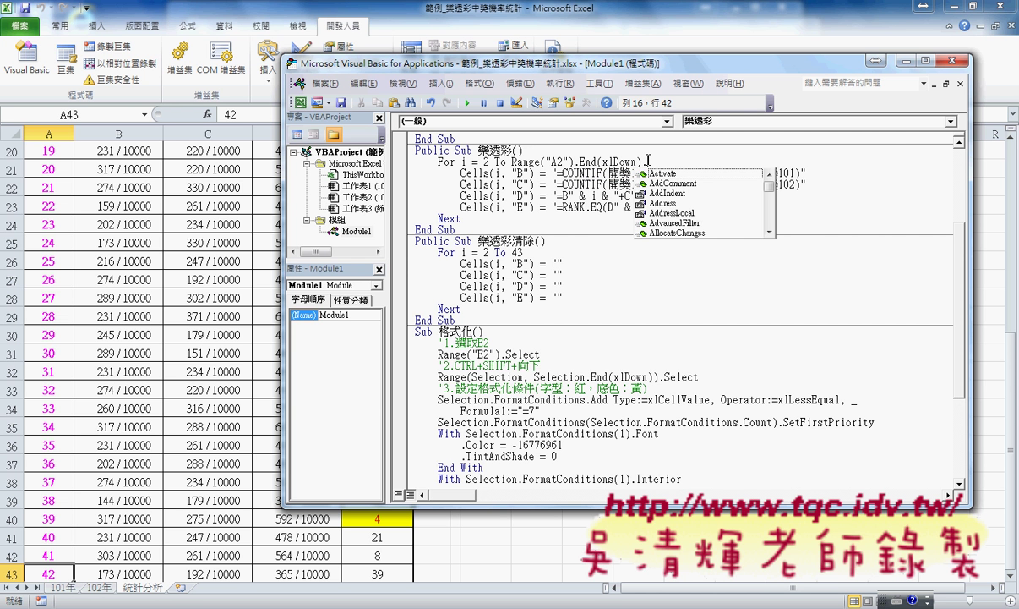
type("ro")
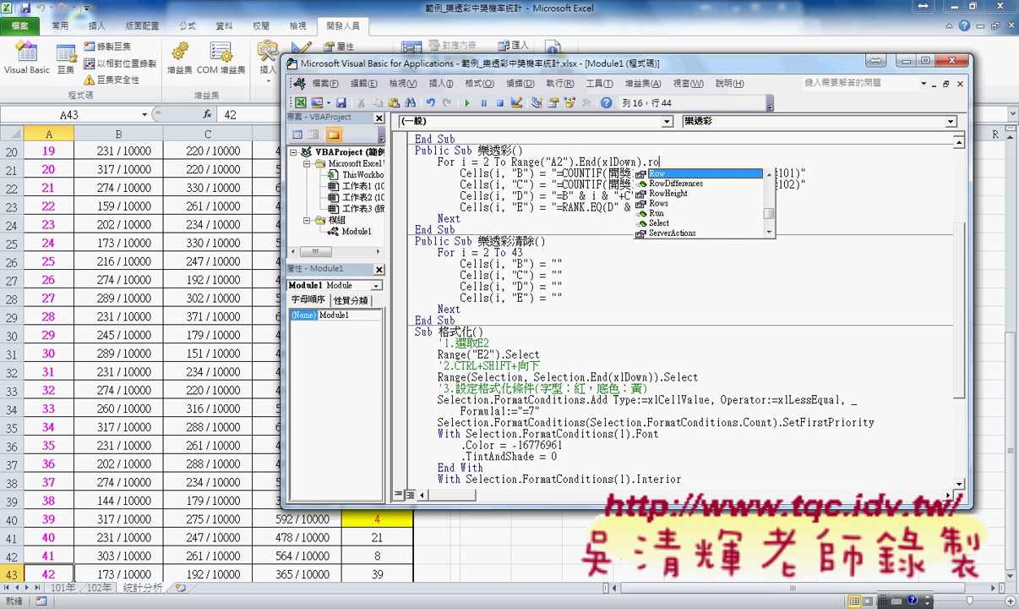
type("w")
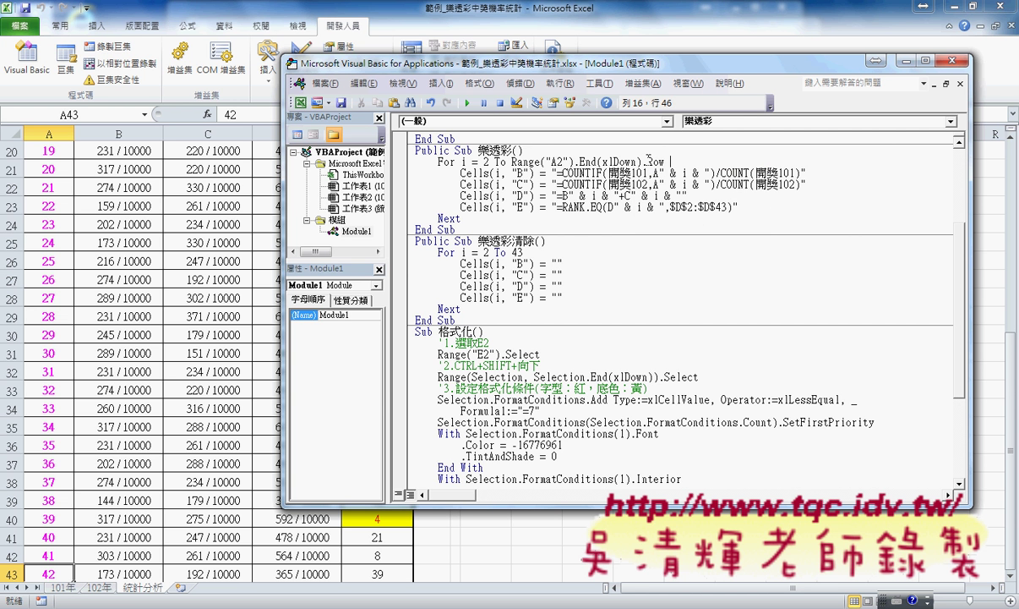
key("Down")
key("Down")
key("Down")
left_click_drag(511, 160, 665, 161)
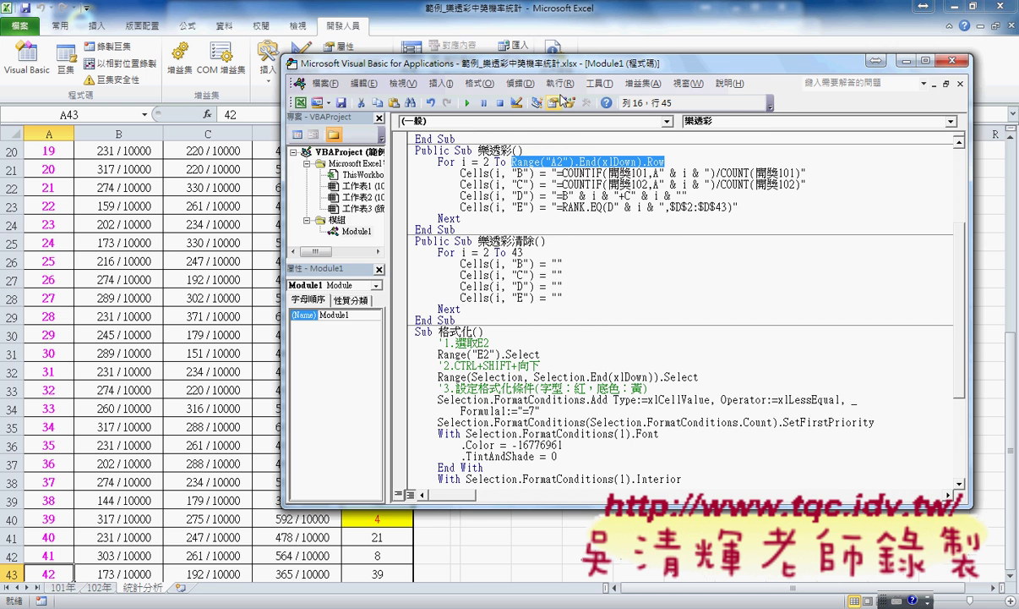
left_click_drag(536, 71, 678, 68)
Run the 樂透彩清除 macro from the editor to empty the table
left_click(645, 260)
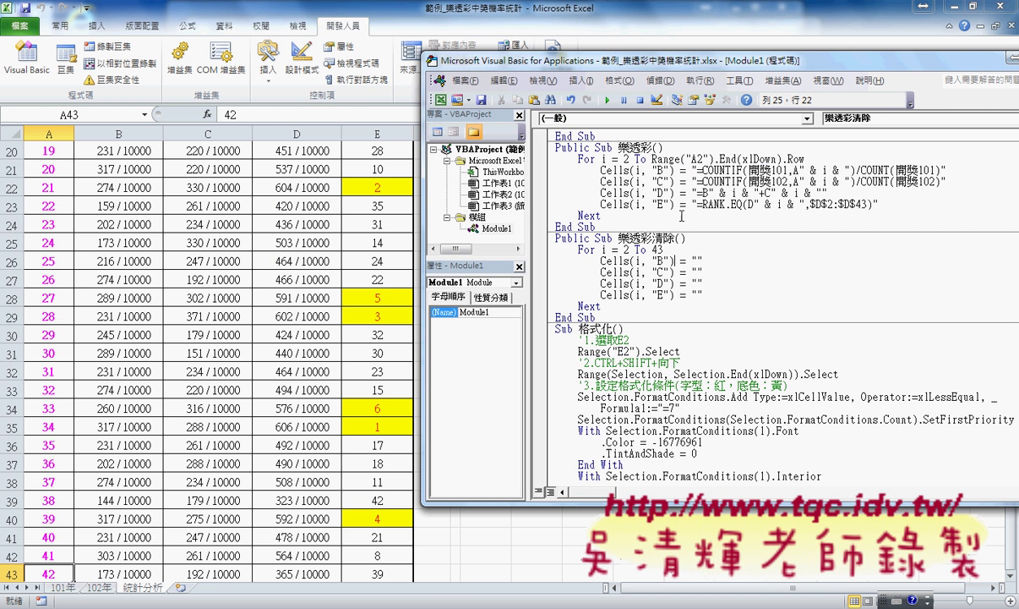
left_click(605, 100)
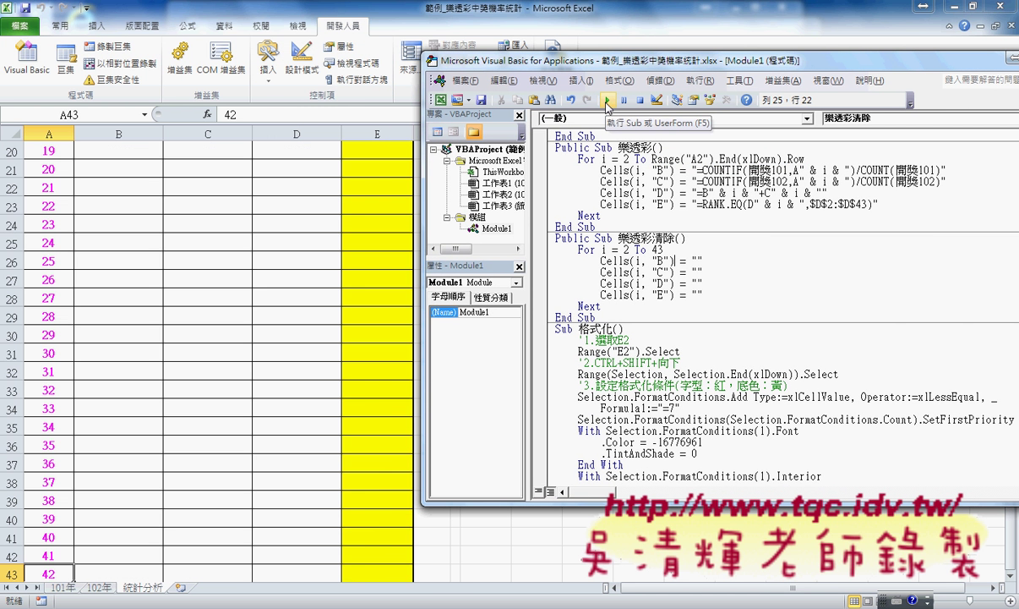
left_click(647, 182)
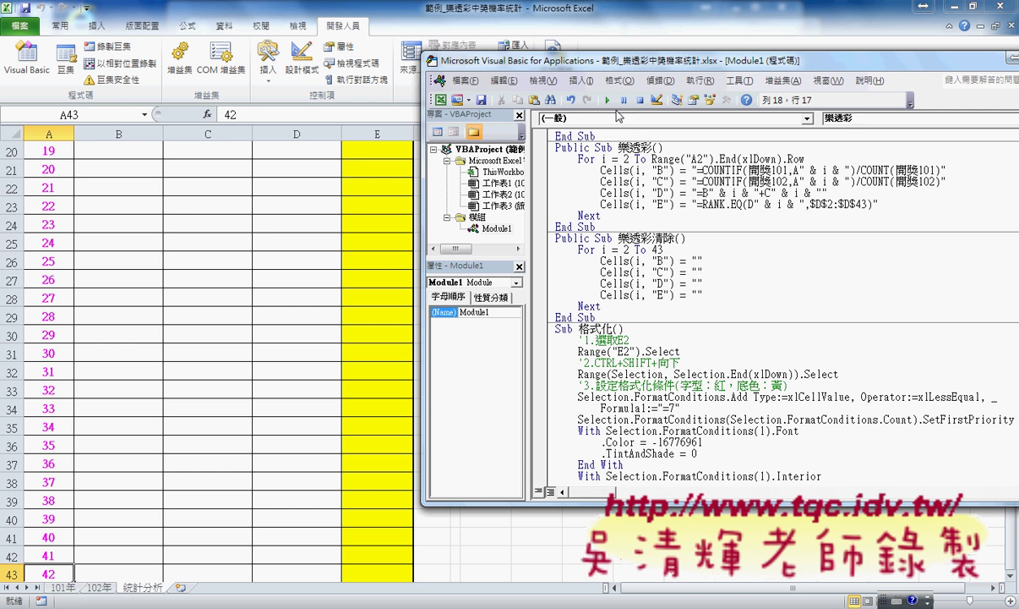
left_click(266, 236)
scroll(280, 230, "up", 5)
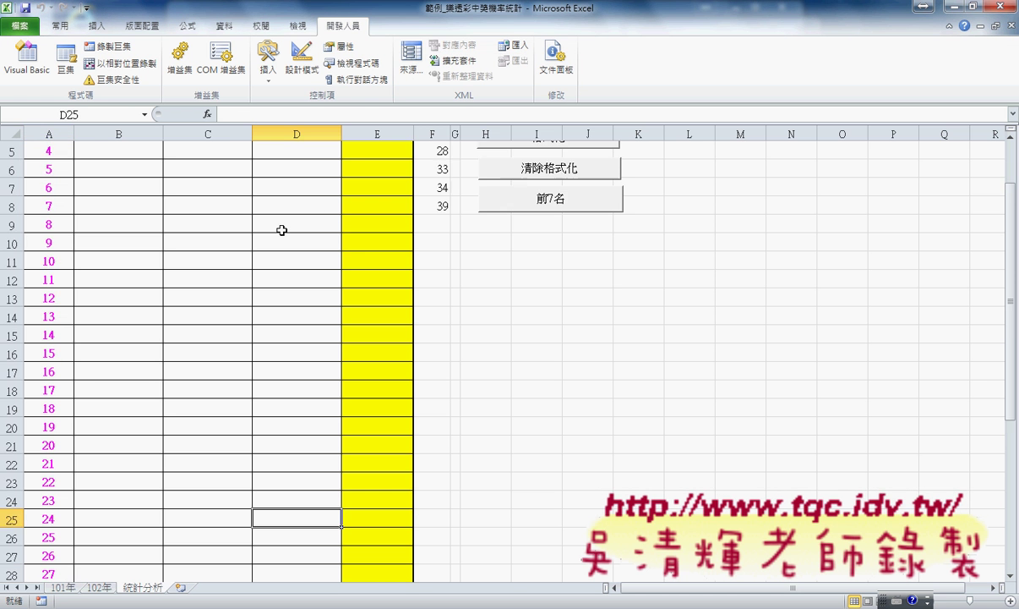
scroll(280, 230, "up", 1)
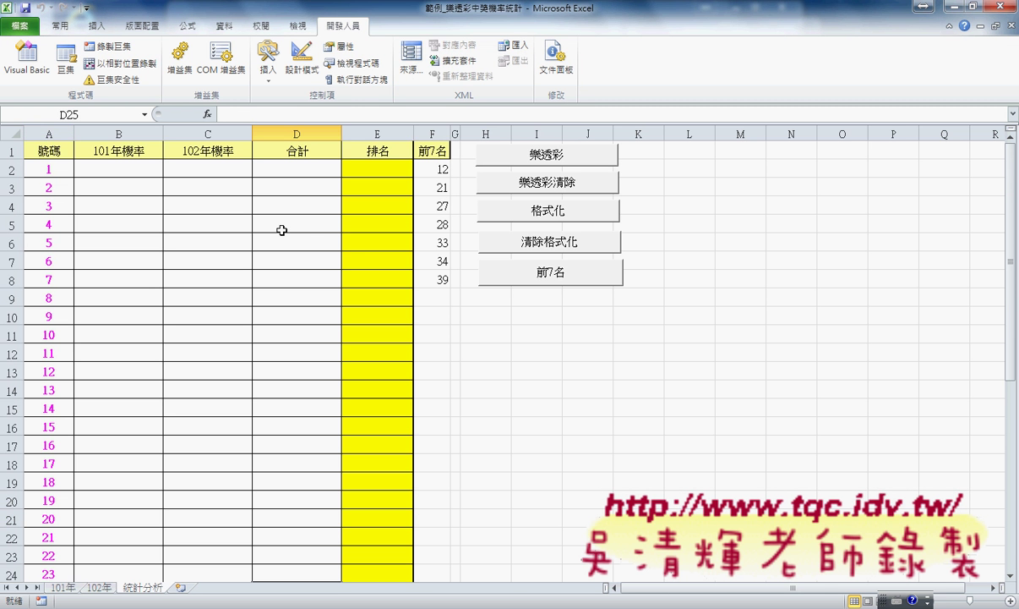
Alternate the 樂透彩 and 樂透彩清除 buttons, ending with the table filled, then clear highlighting
left_click(552, 158)
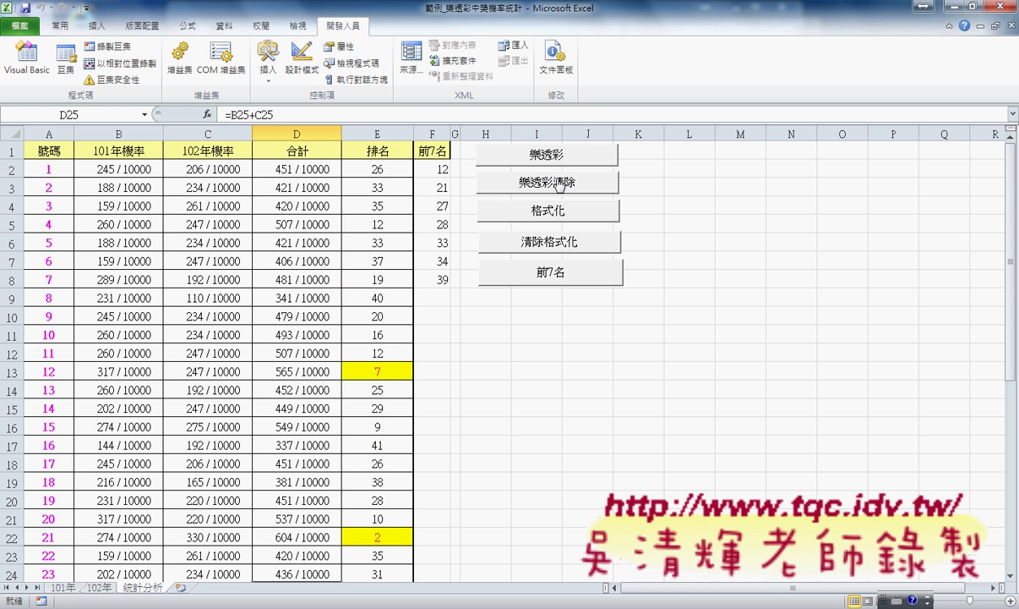
left_click(529, 177)
left_click(558, 161)
left_click(554, 179)
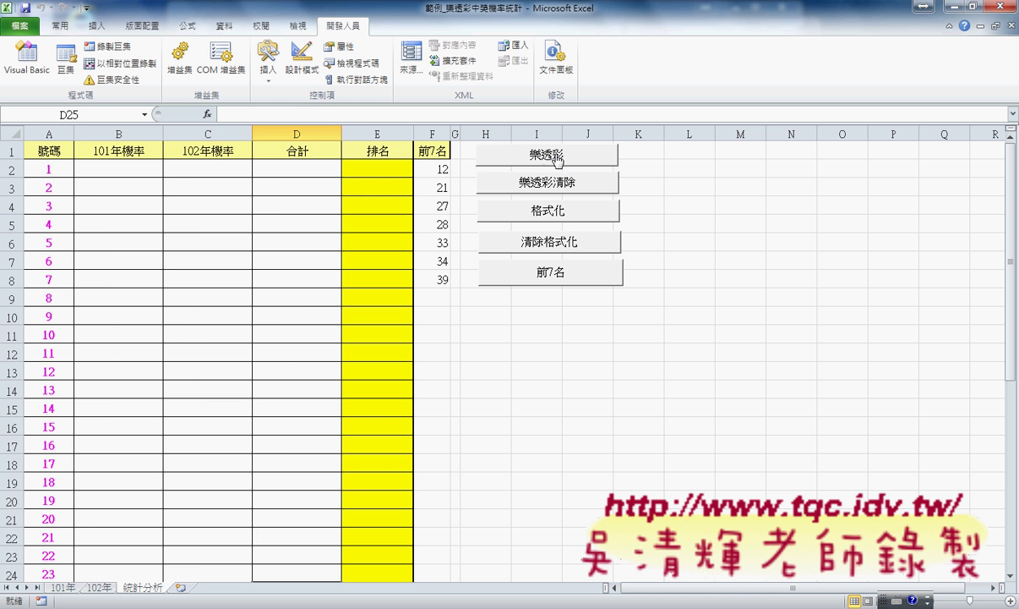
left_click(556, 157)
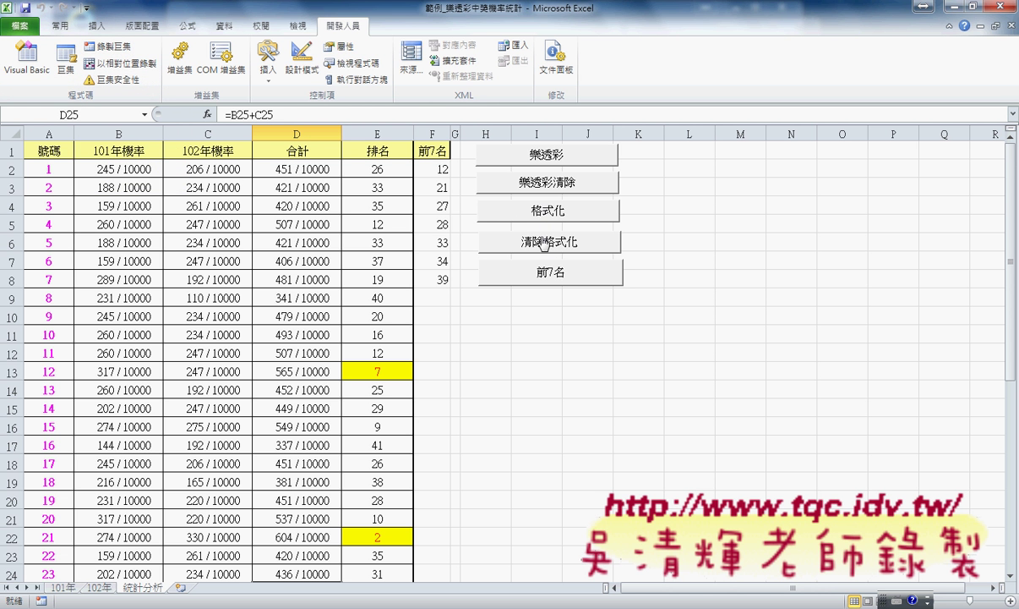
left_click(541, 237)
Apply the yellow top-rank highlighting, then remove it with the 清除格式化 button
left_click(543, 217)
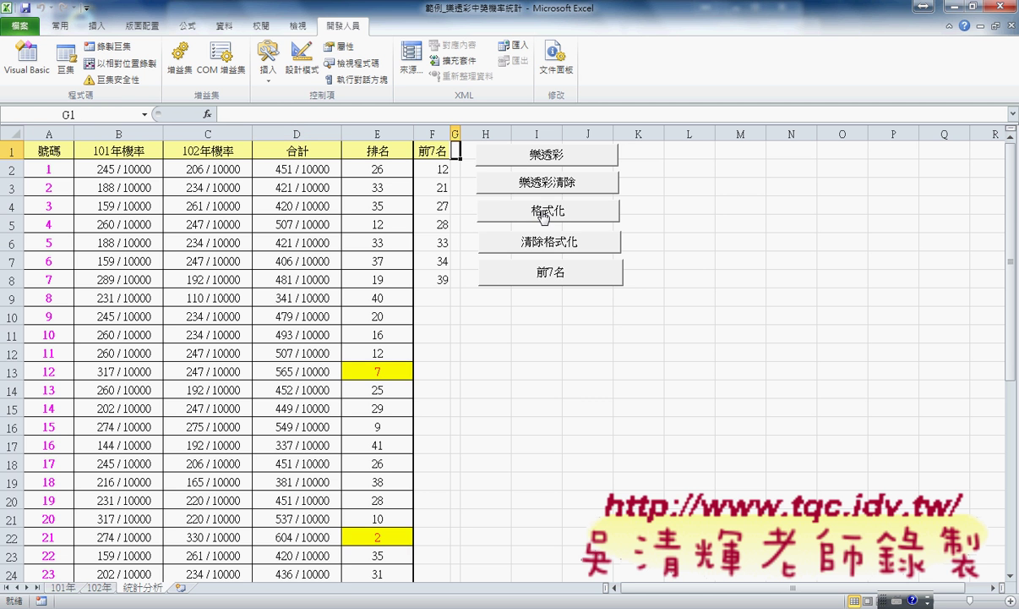
left_click(548, 246)
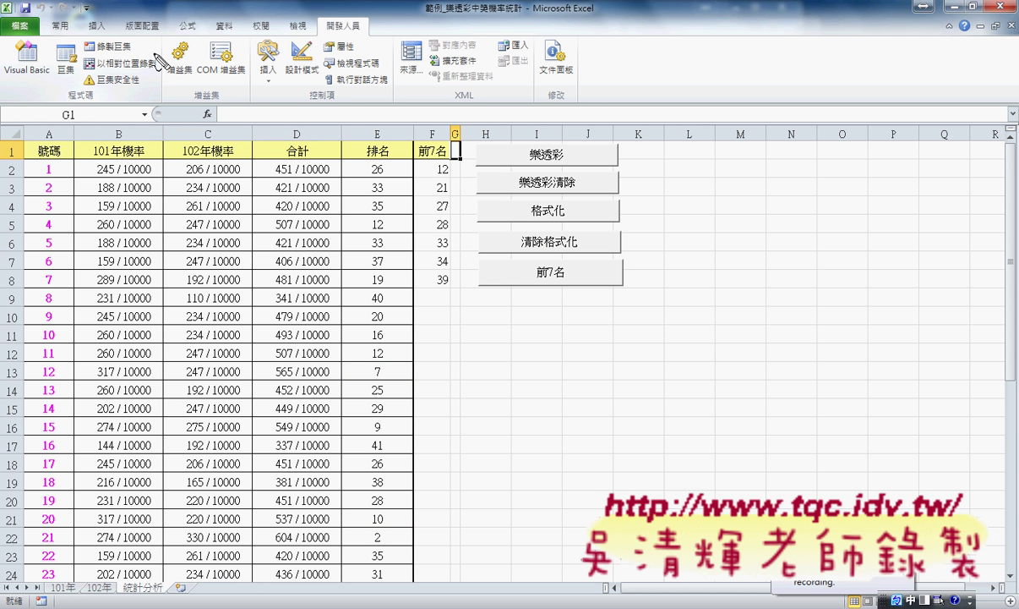
left_click_drag(140, 58, 108, 38)
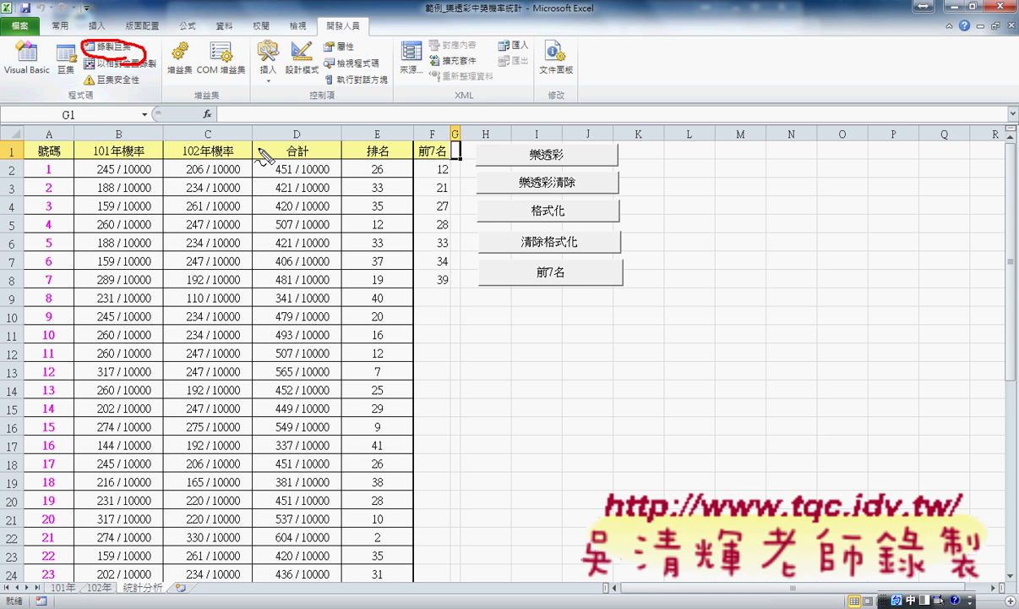
key("Escape")
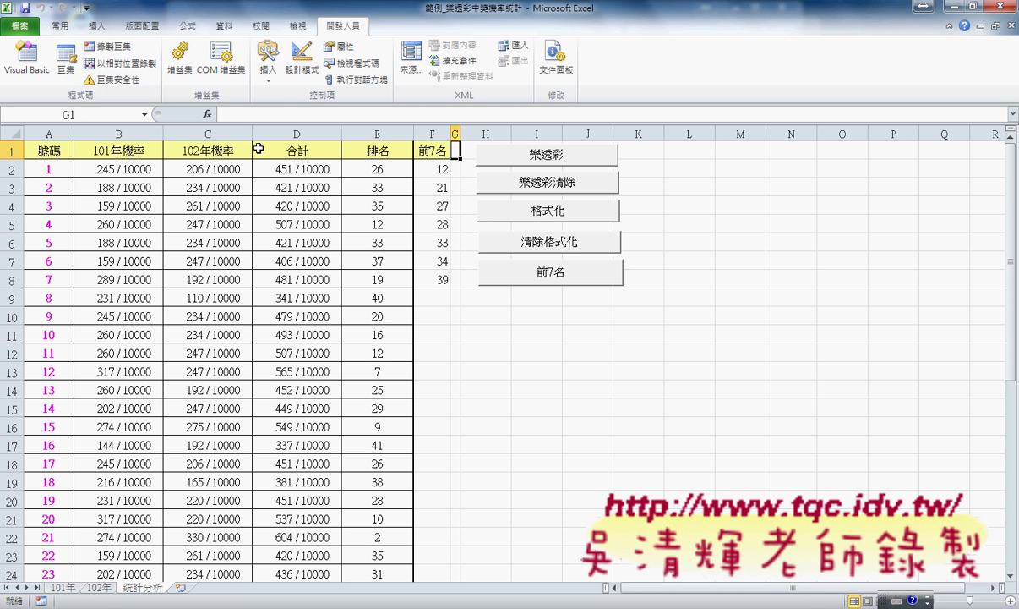